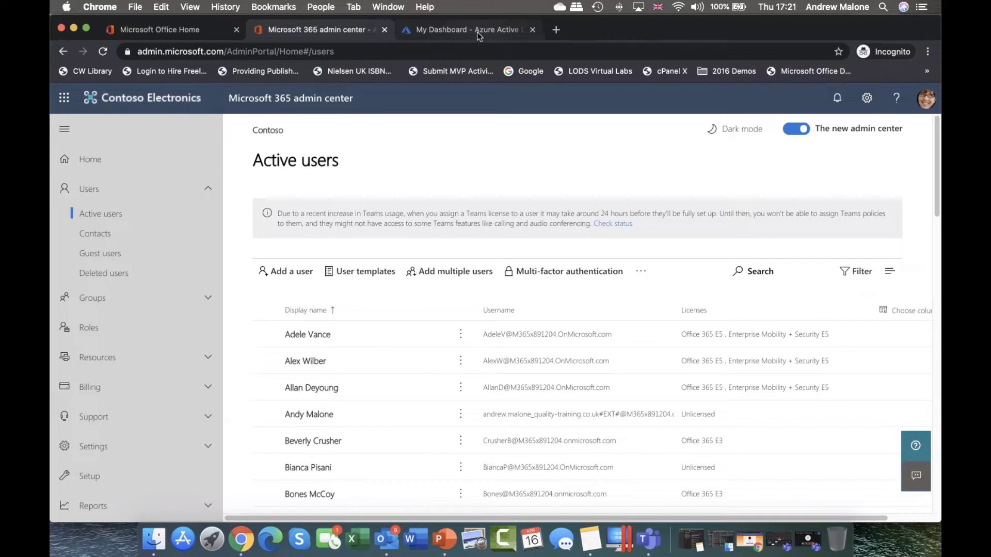
# Step: Switch from the Active users page over to the Azure AD admin center dashboard
pyautogui.click(476, 32)
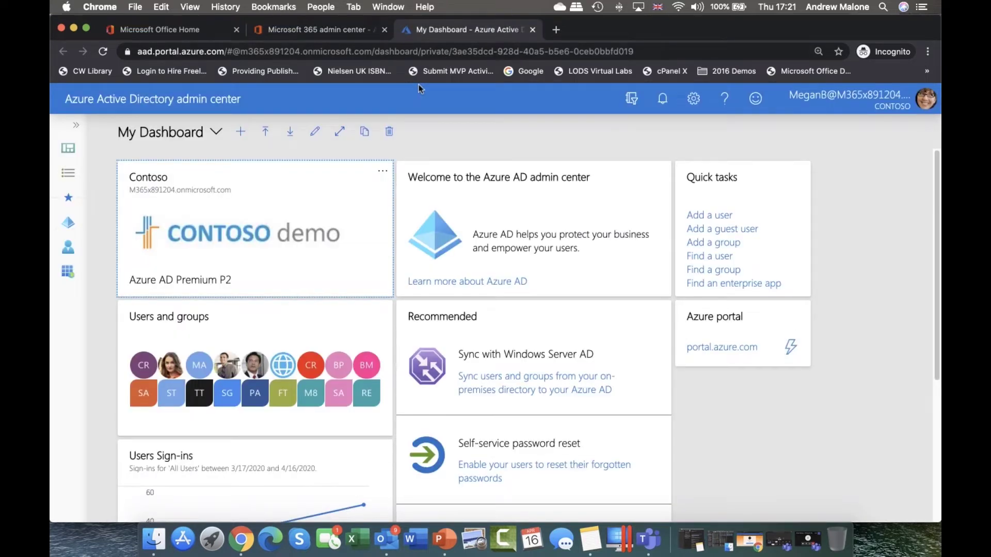
# Step: Open the Contoso Azure Active Directory overview and scroll down its left menu
pyautogui.click(74, 221)
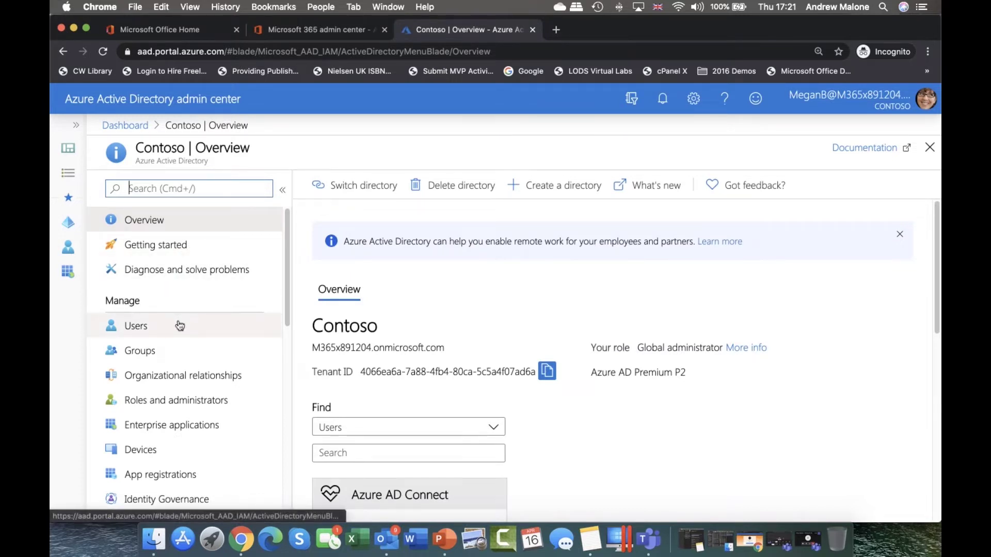
pyautogui.scroll(-9, 174, 378)
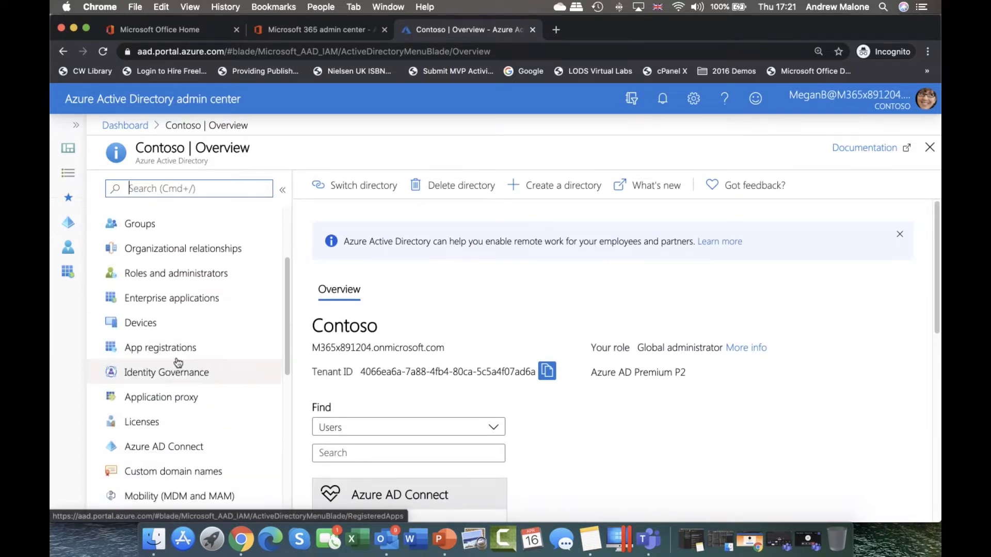
pyautogui.scroll(-9, 184, 359)
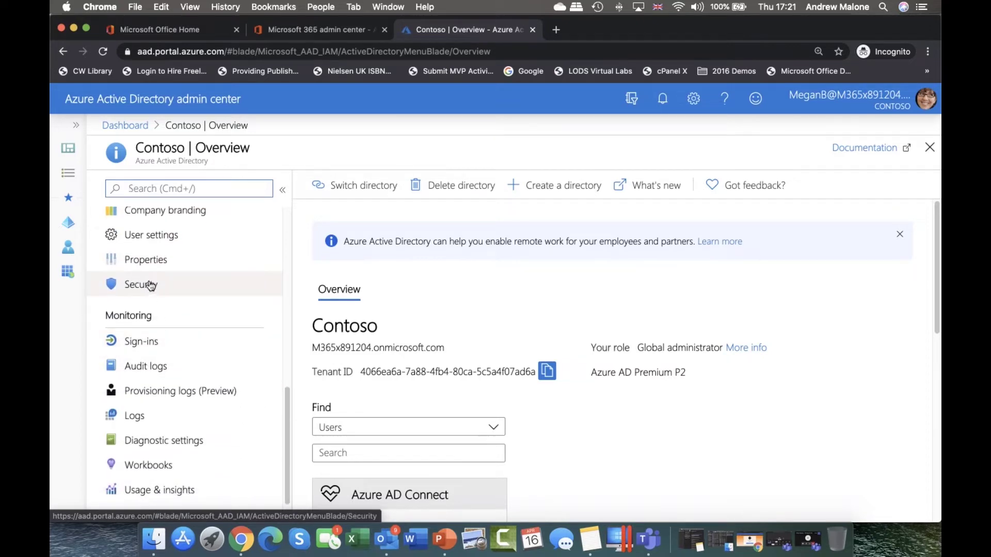
# Step: Go to the directory's Security settings and open Identity Protection under Protect
pyautogui.click(150, 285)
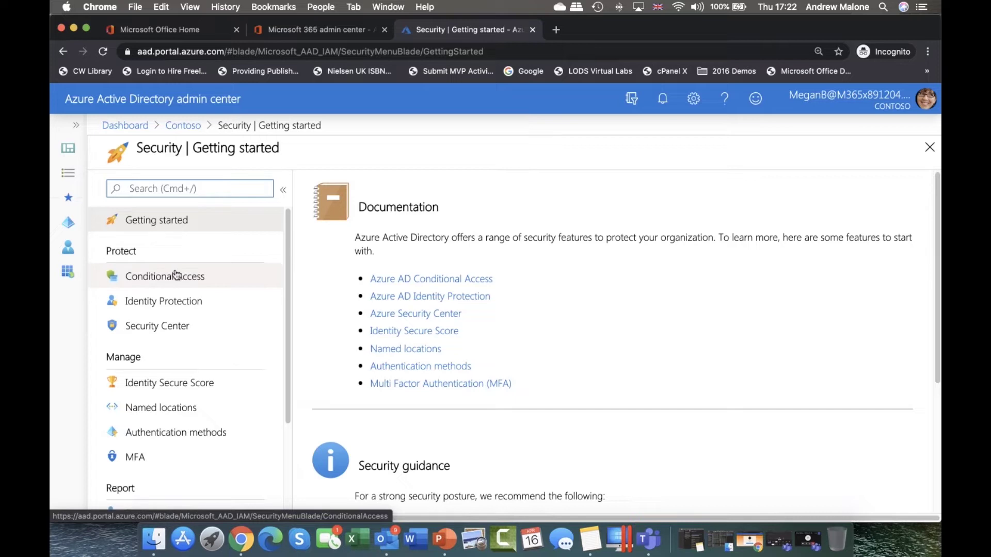
pyautogui.click(165, 303)
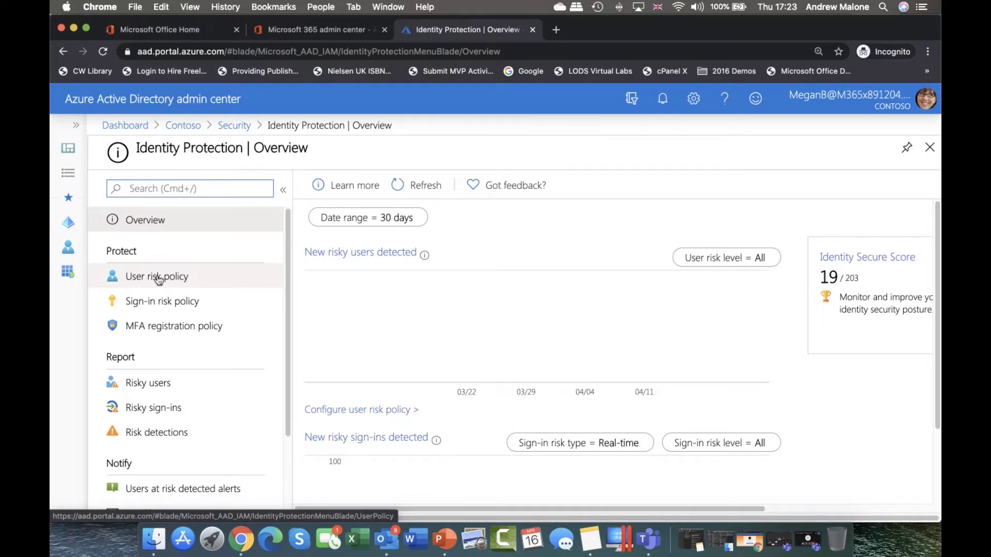
pyautogui.click(159, 280)
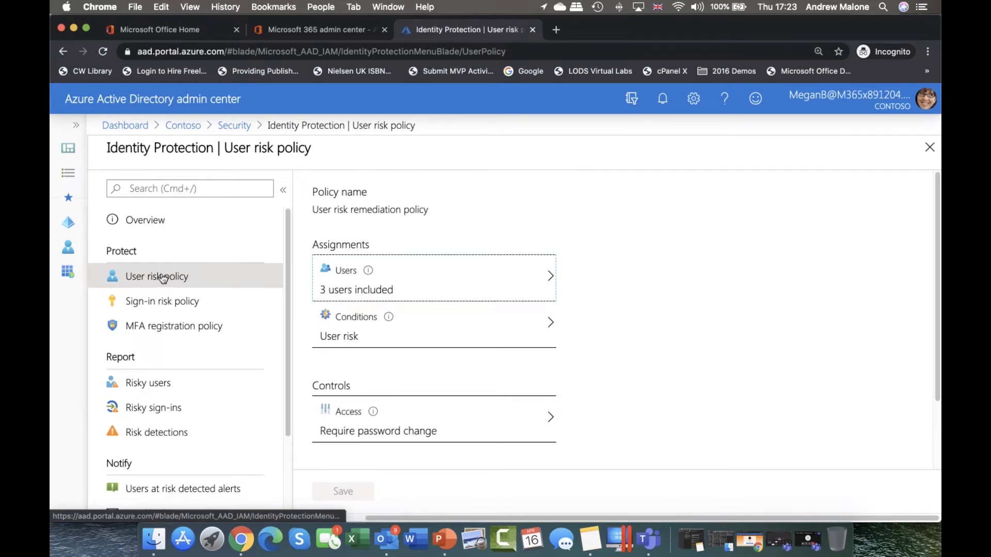
# Step: Review the 3 users the user risk policy is assigned to
pyautogui.click(395, 276)
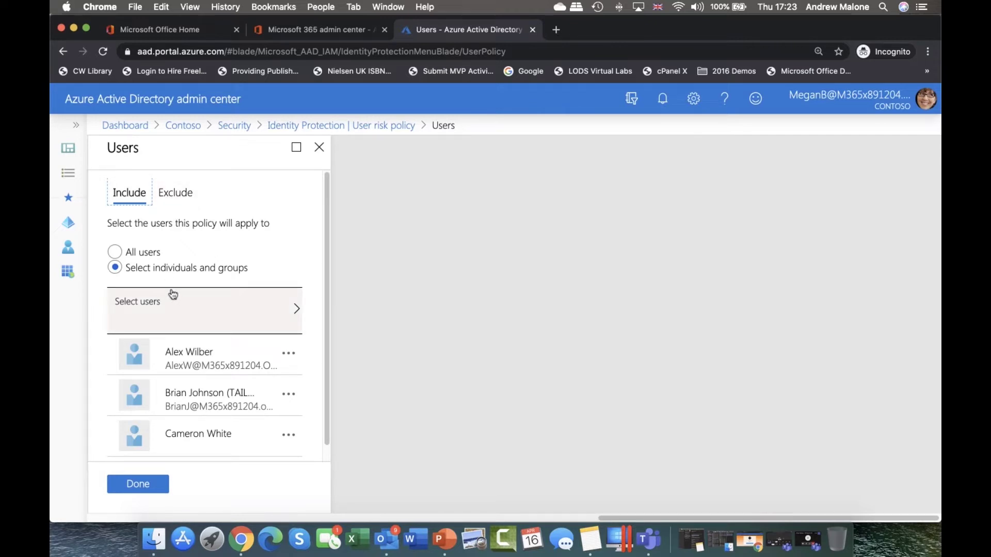
pyautogui.scroll(-1, 199, 320)
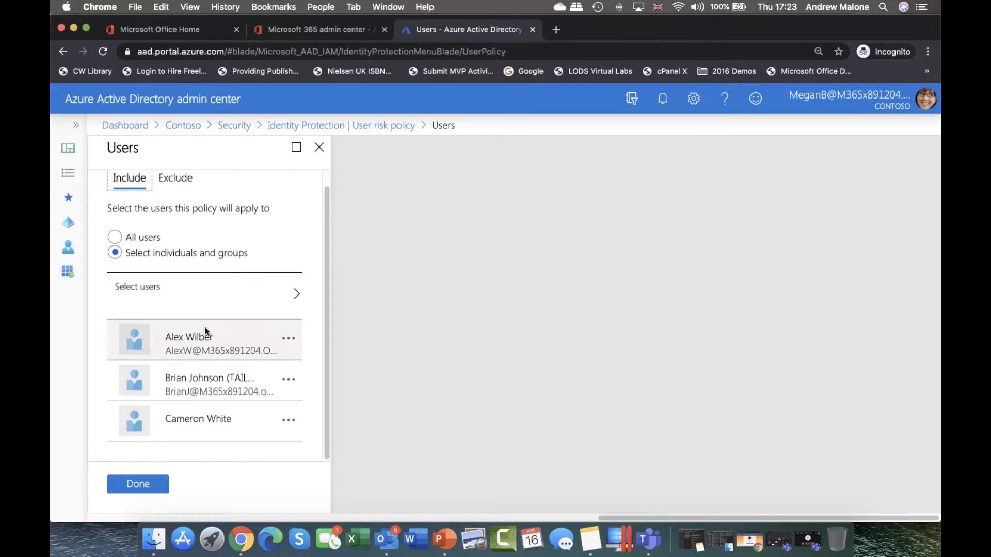
pyautogui.hscroll(-1, 203, 327)
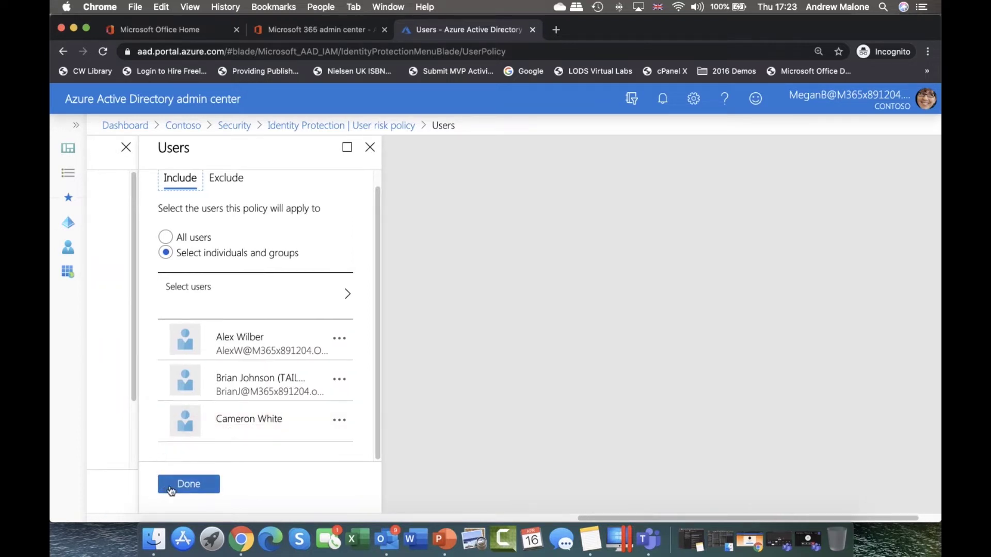
pyautogui.click(189, 485)
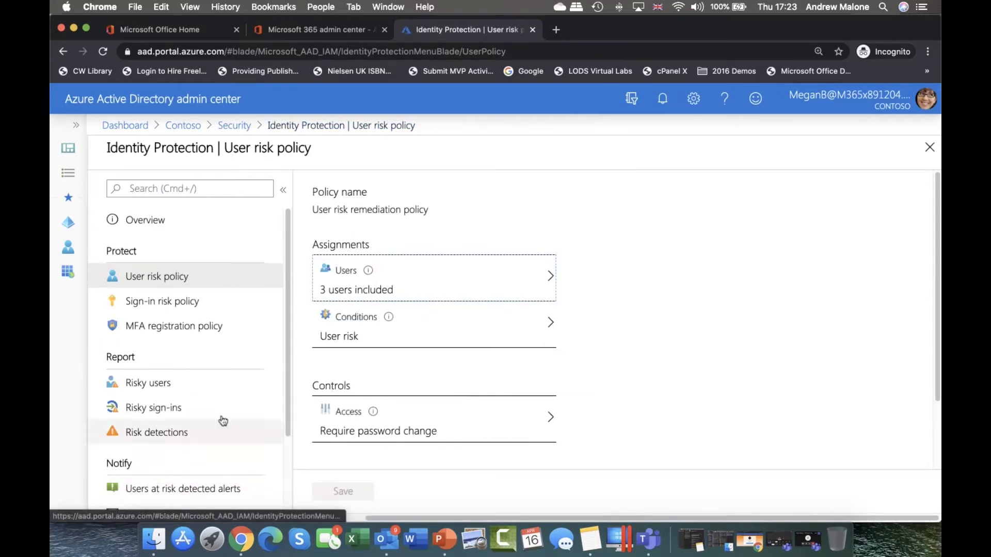
# Step: Confirm the user risk condition stays at High, then view the policy's access controls
pyautogui.click(388, 333)
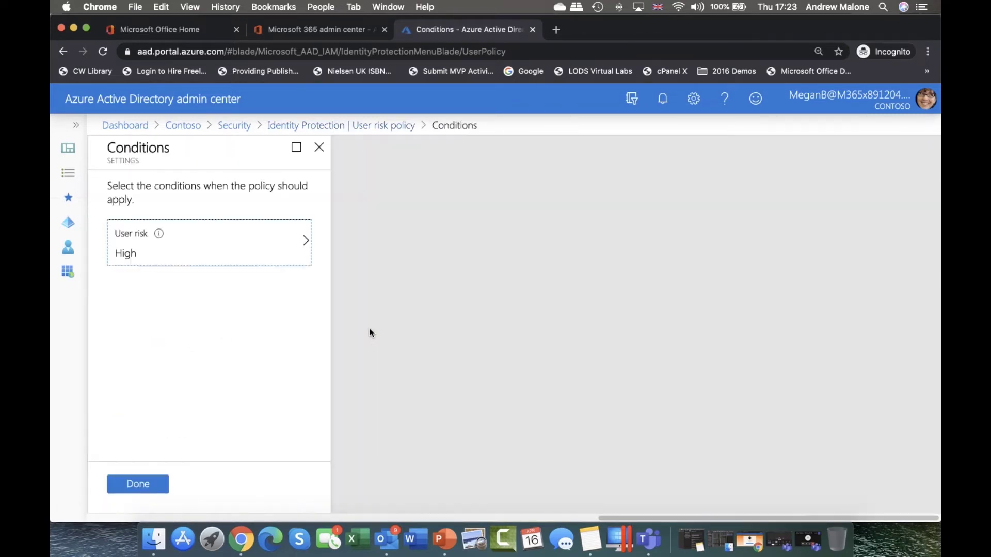
pyautogui.click(199, 252)
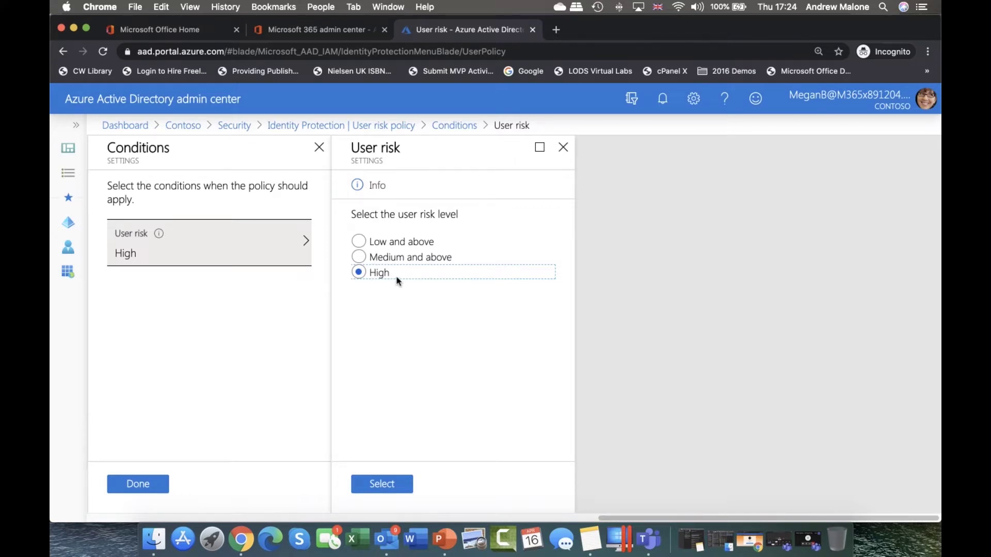
pyautogui.click(377, 488)
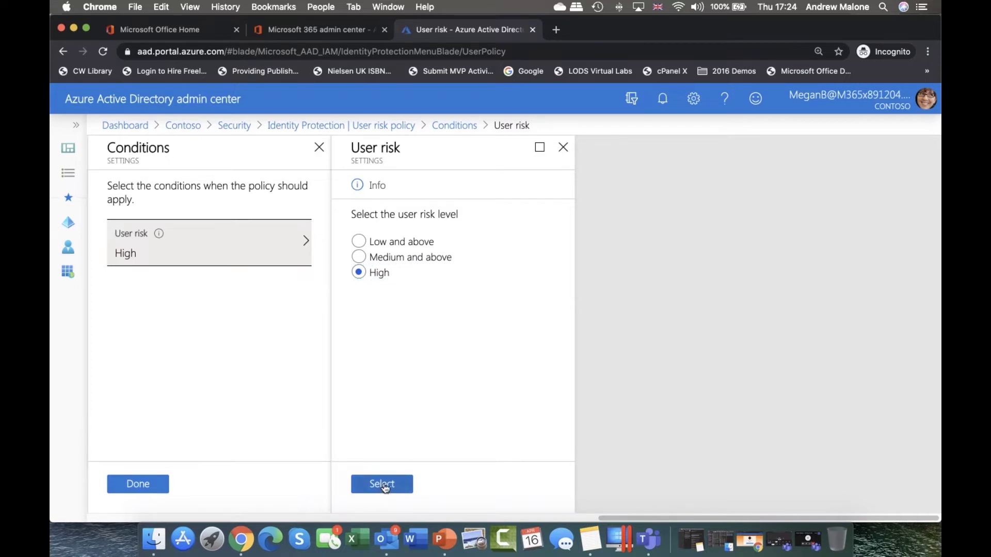
pyautogui.click(158, 484)
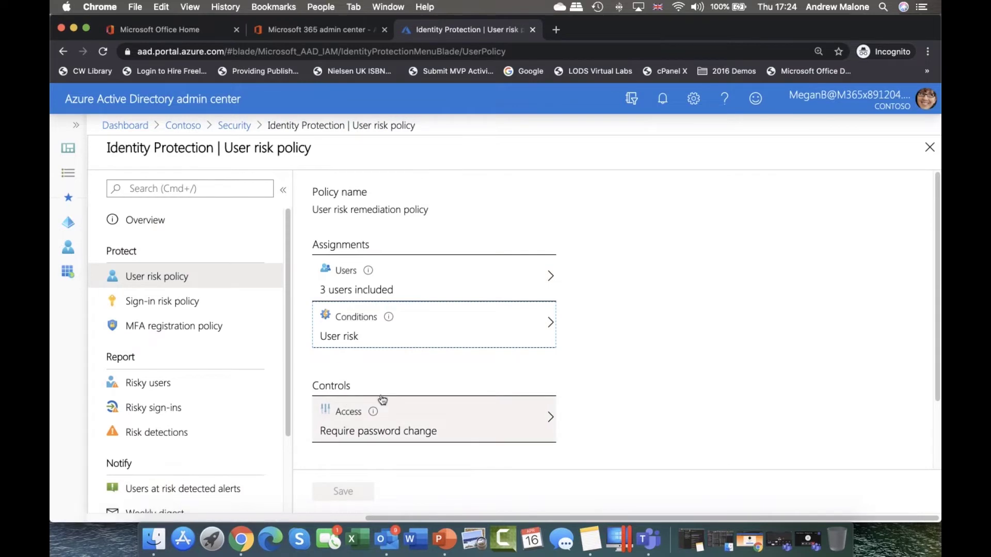
pyautogui.click(383, 413)
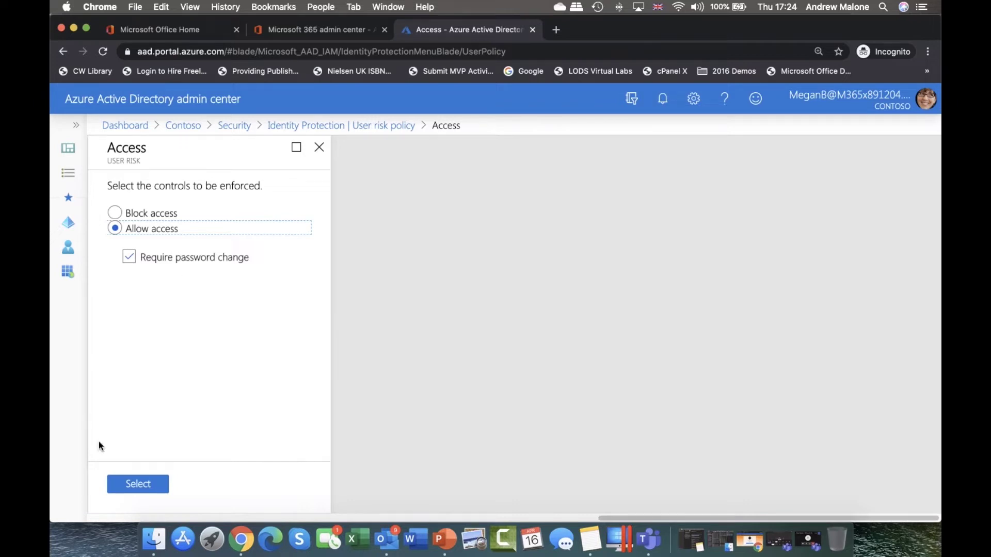
# Step: Keep Require password change as the user risk access control, then open the sign-in risk policy
pyautogui.click(140, 483)
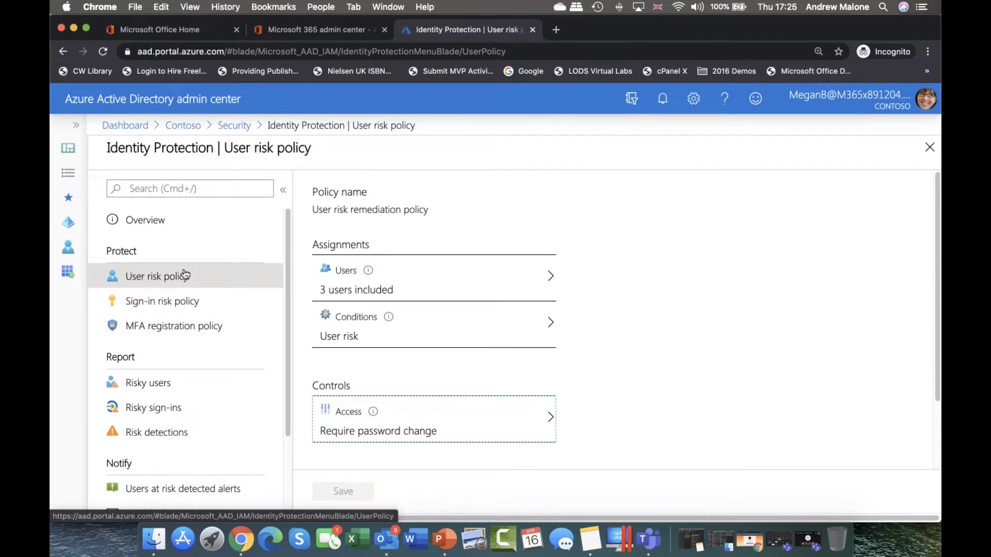
pyautogui.click(166, 303)
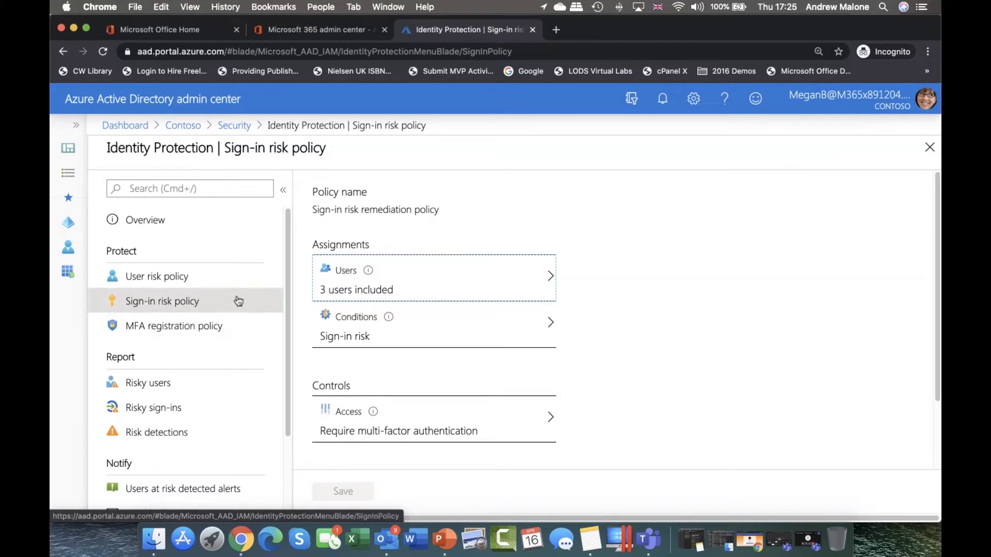
pyautogui.click(405, 271)
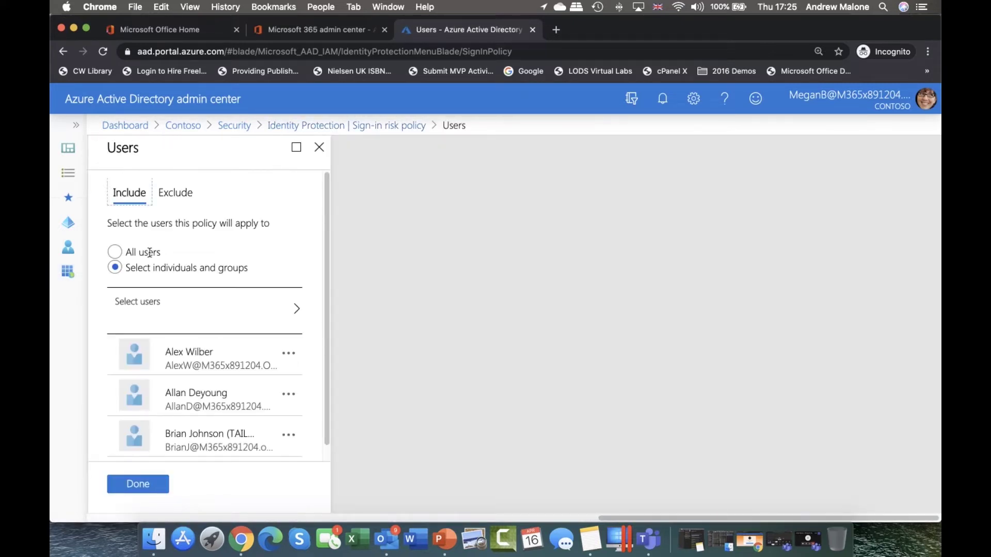
pyautogui.scroll(-1, 144, 312)
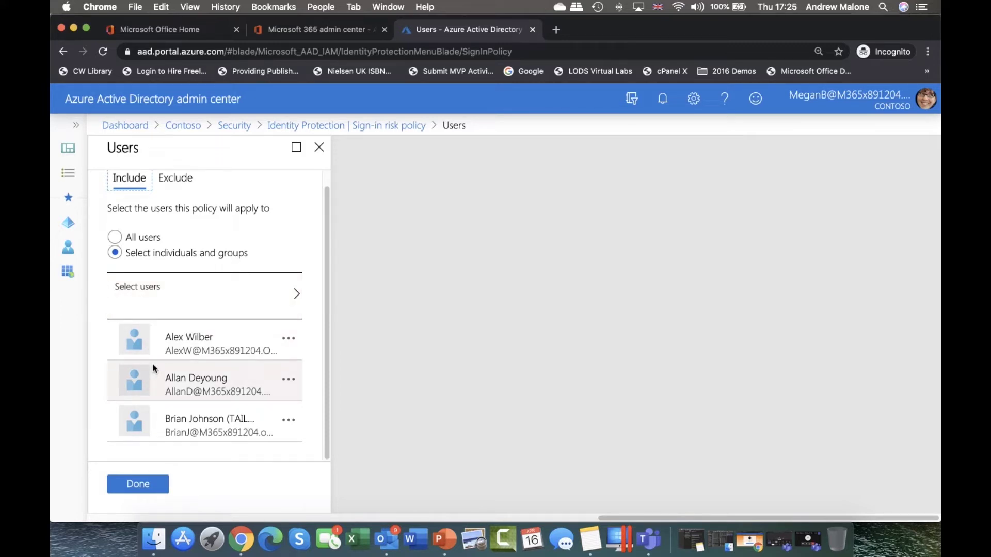
pyautogui.click(137, 484)
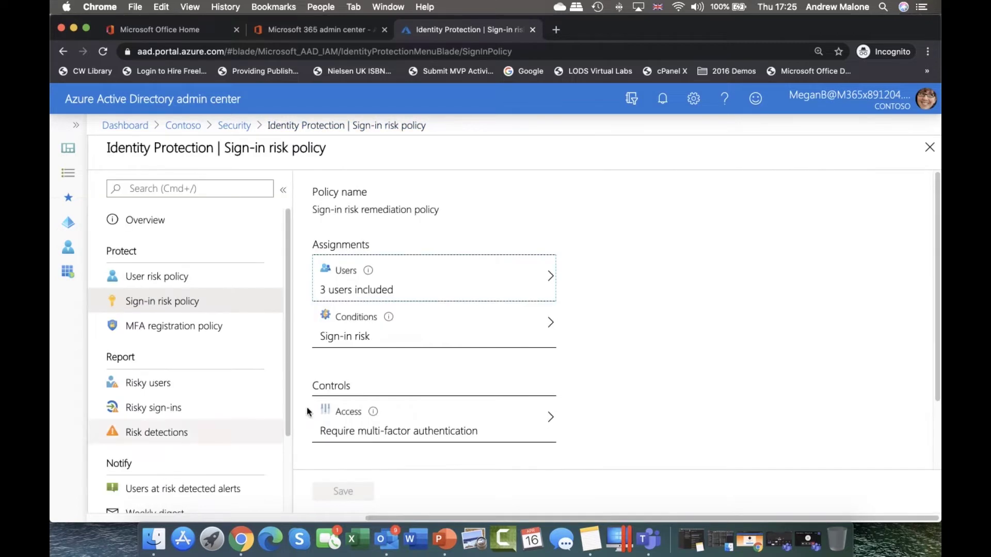
pyautogui.click(382, 336)
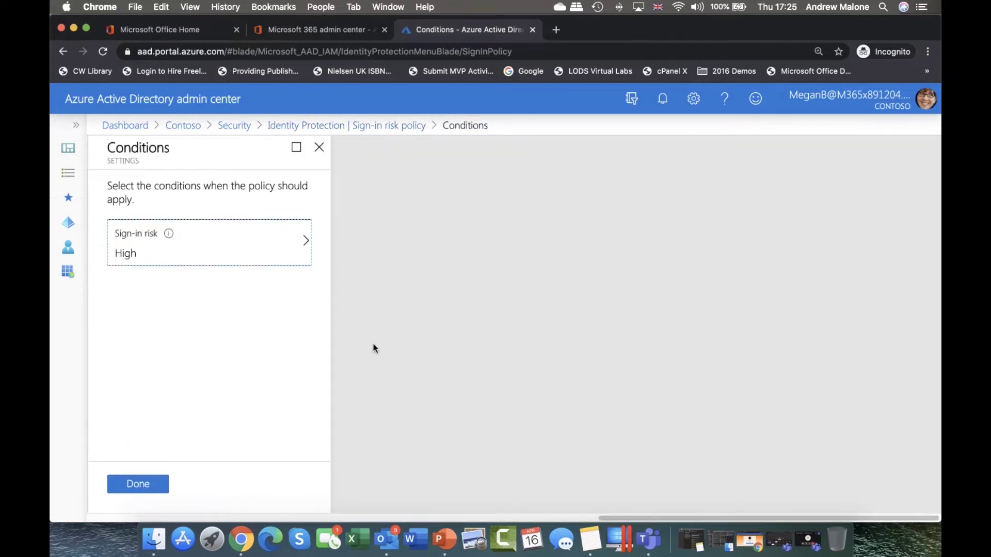
pyautogui.click(180, 252)
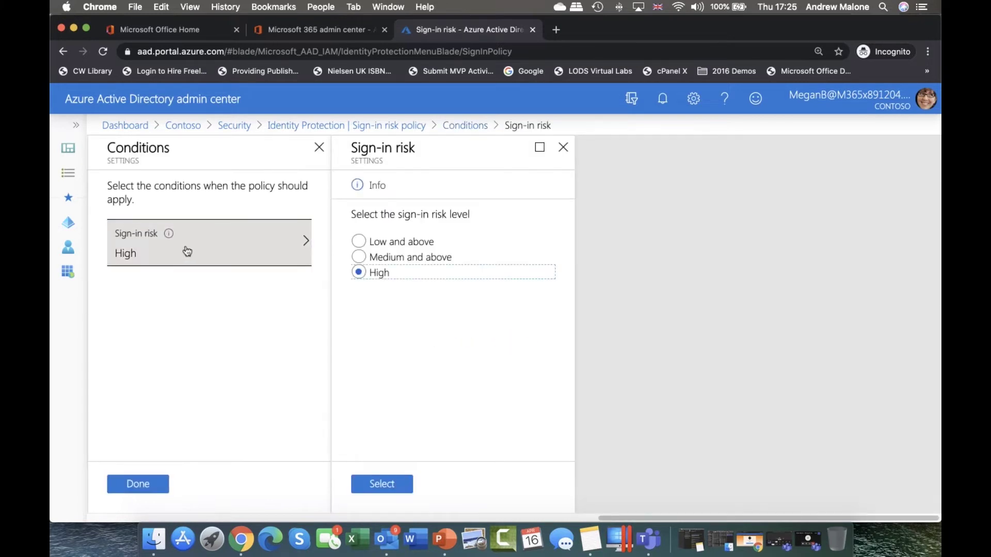
pyautogui.click(402, 490)
pyautogui.click(138, 486)
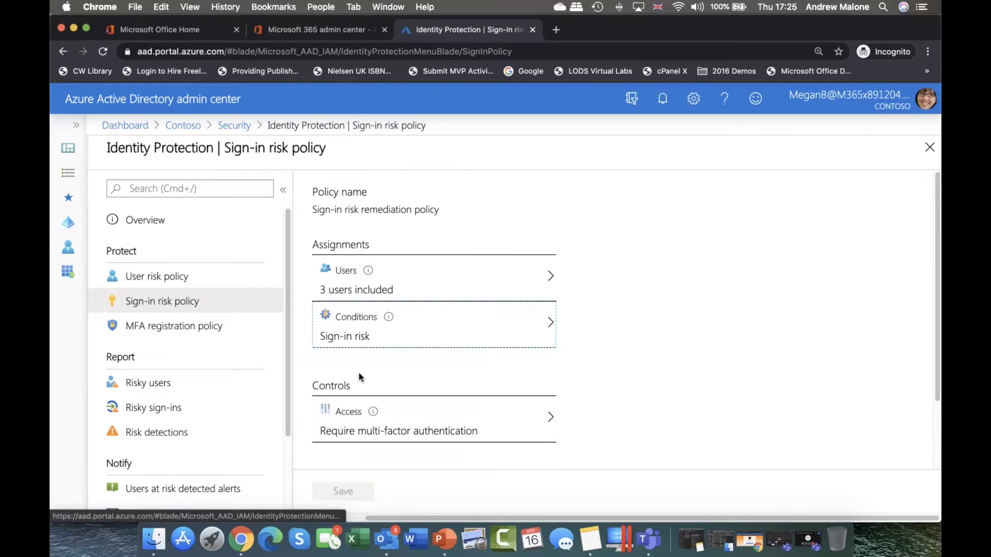
pyautogui.scroll(-3, 383, 404)
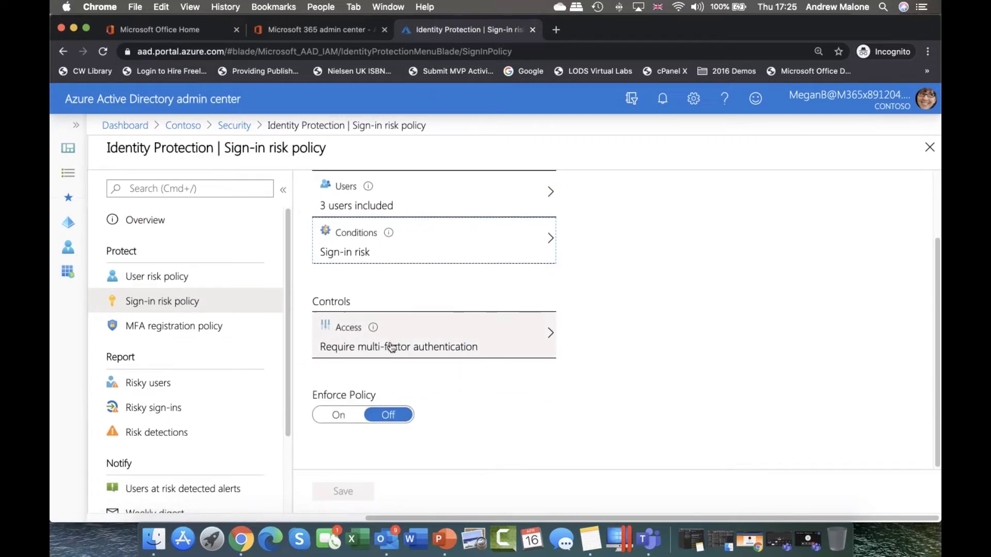
pyautogui.click(394, 333)
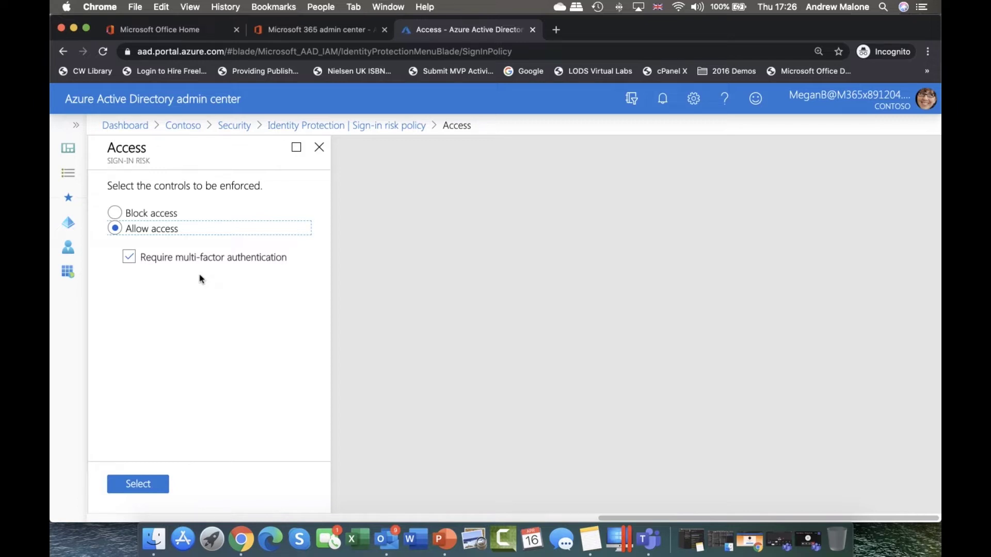
pyautogui.click(153, 490)
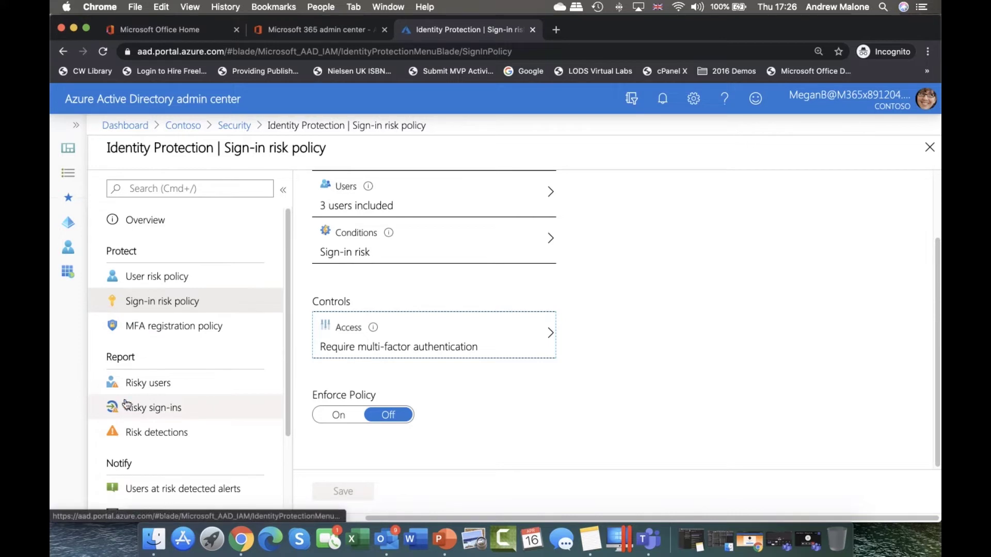
pyautogui.scroll(-3, 135, 408)
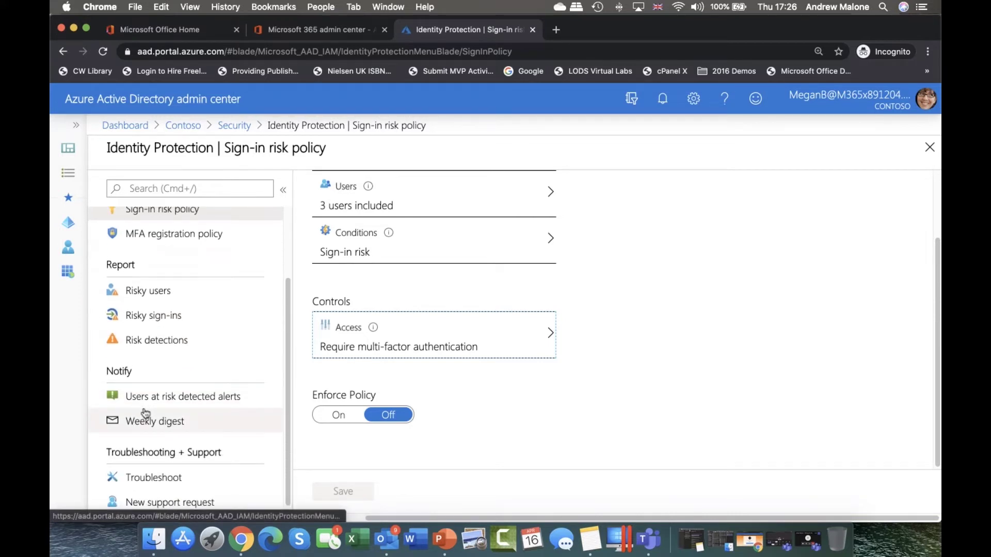
# Step: Leave the sign-in risk policy via the Security breadcrumb to reach Security | Getting started
pyautogui.scroll(3, 145, 413)
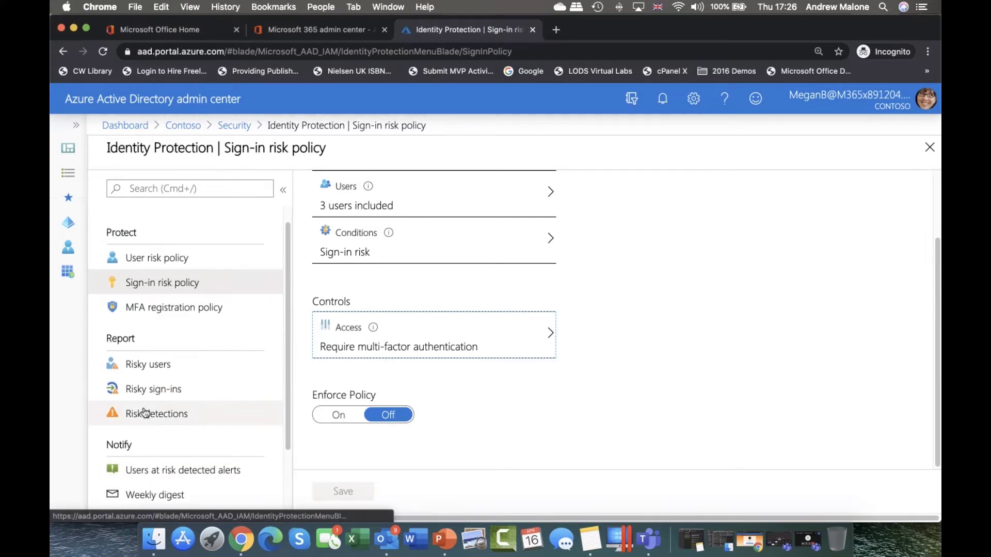
pyautogui.scroll(-1, 148, 408)
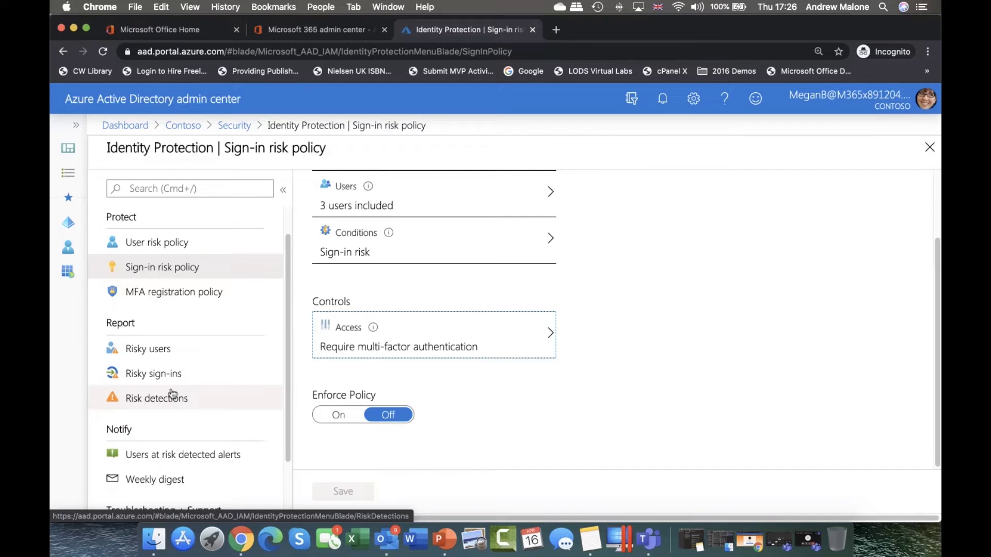
pyautogui.scroll(2, 173, 392)
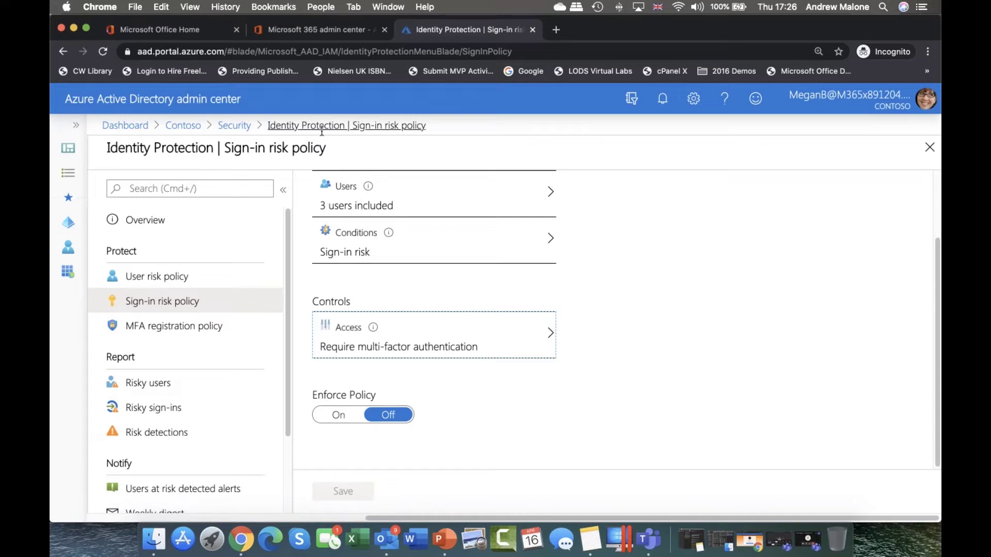
pyautogui.click(240, 129)
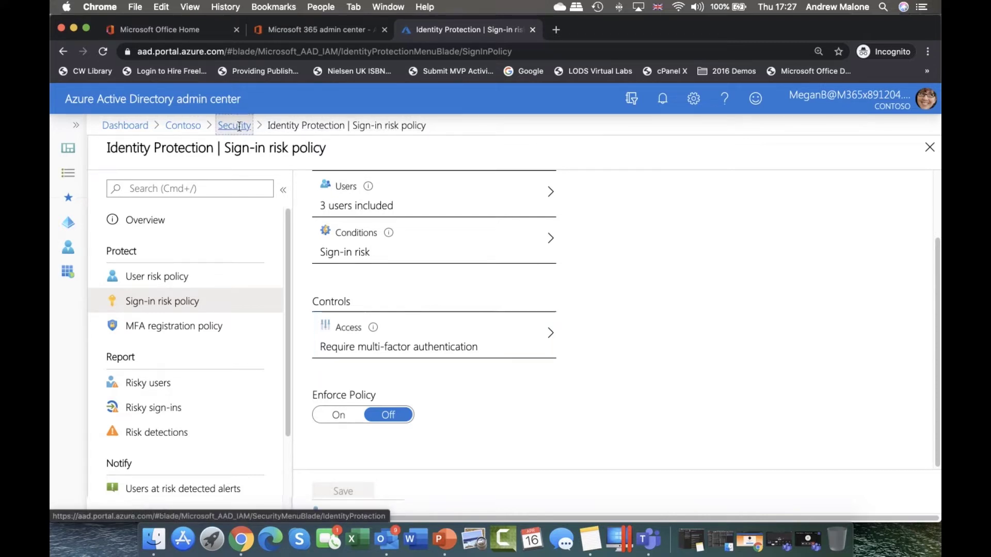
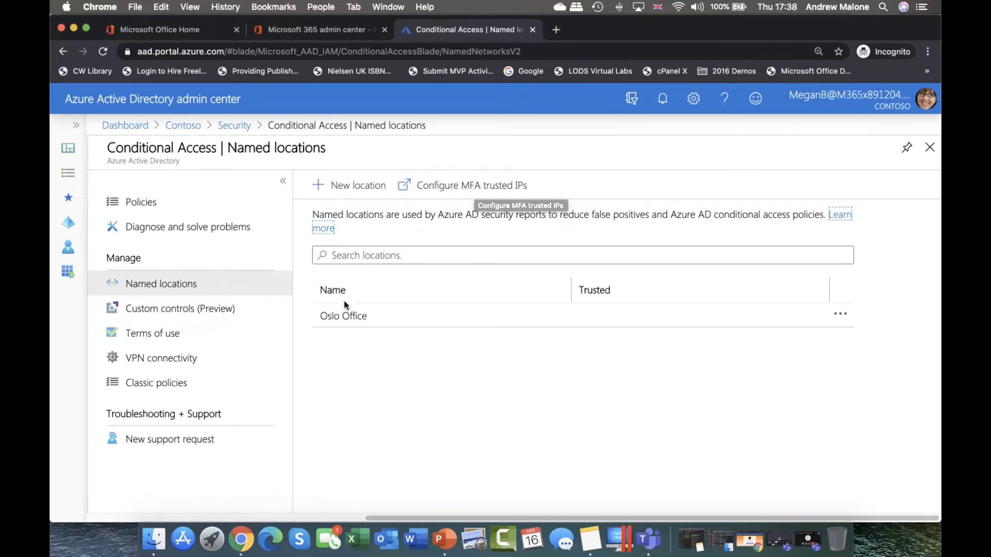
# Step: Open the Oslo Office named location and review its two selected countries, including Norway
pyautogui.click(339, 317)
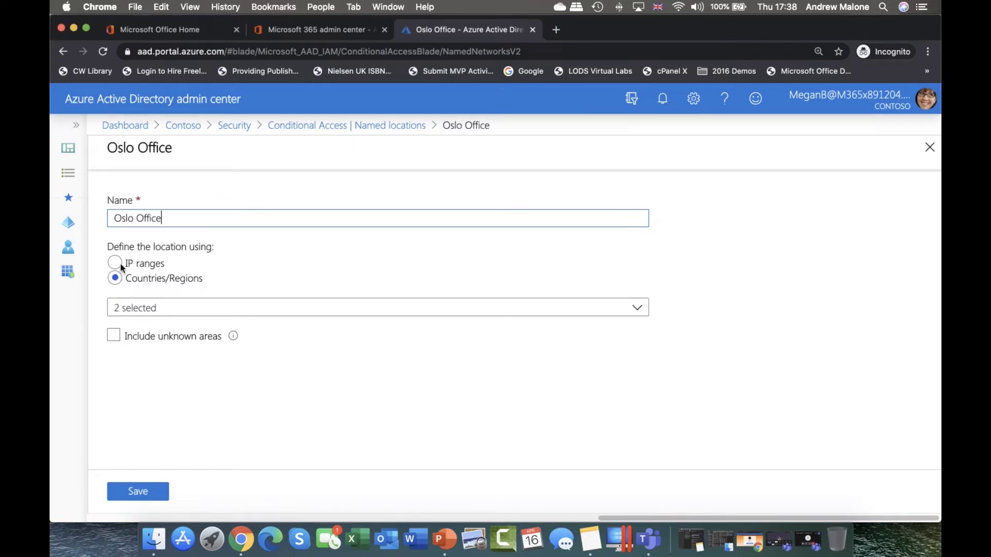
pyautogui.click(185, 312)
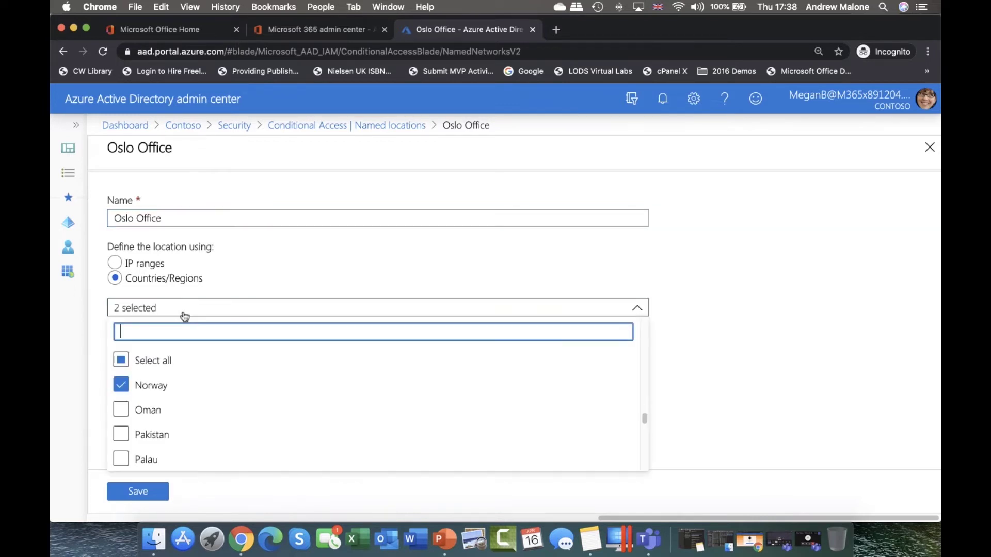
pyautogui.scroll(-2, 155, 400)
pyautogui.scroll(-10, 158, 392)
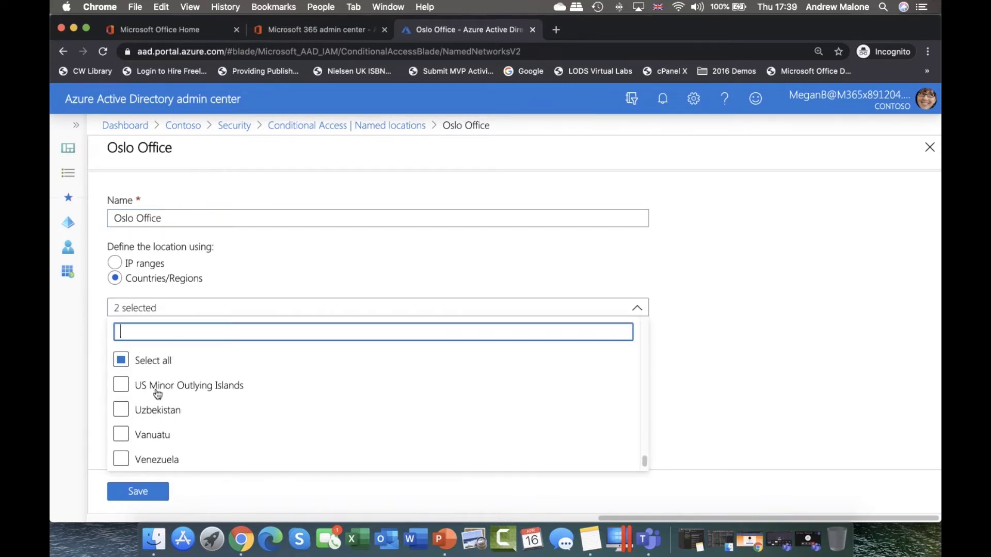
pyautogui.scroll(15, 157, 392)
pyautogui.scroll(-6, 157, 394)
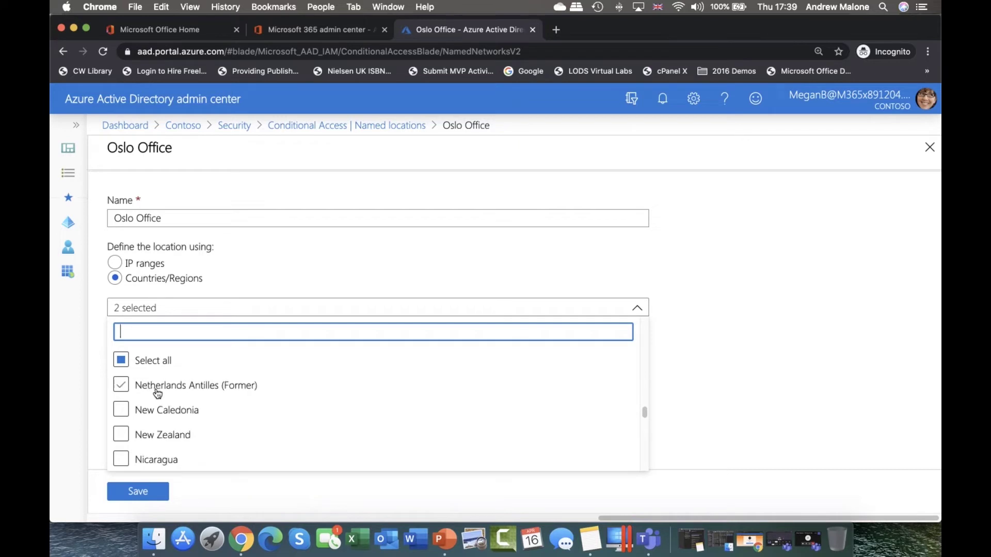
# Step: Save the Oslo Office location unchanged and go to the Terms of use page
pyautogui.click(643, 280)
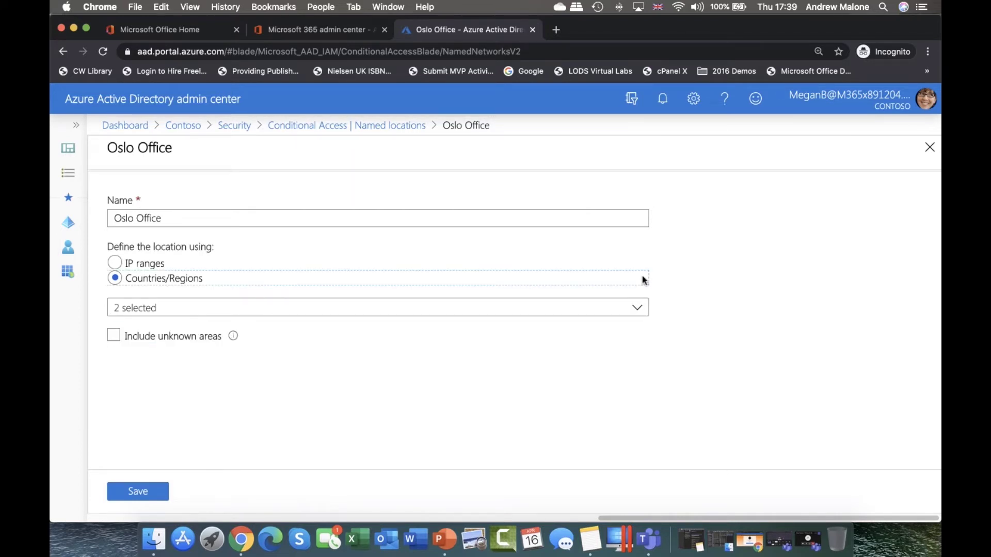
pyautogui.click(142, 493)
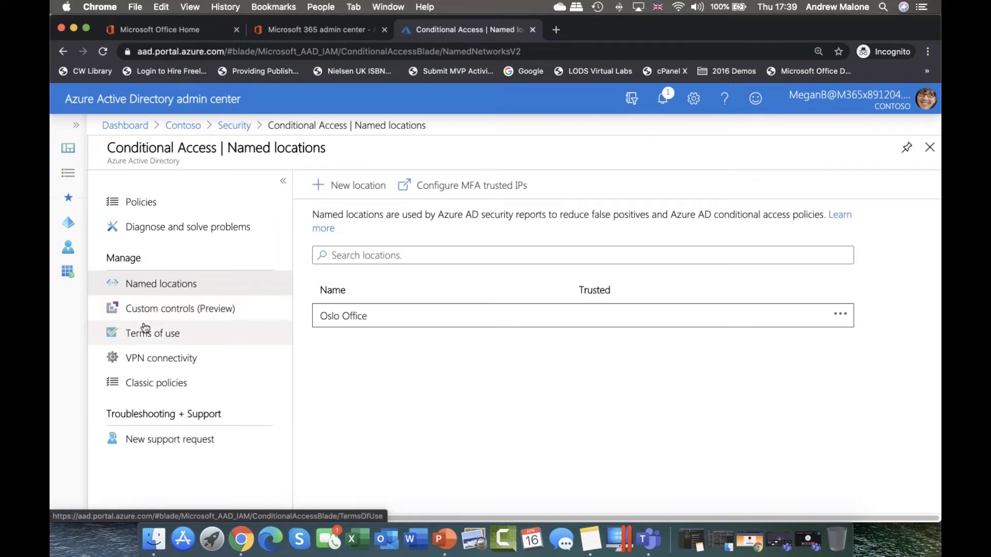
pyautogui.click(168, 334)
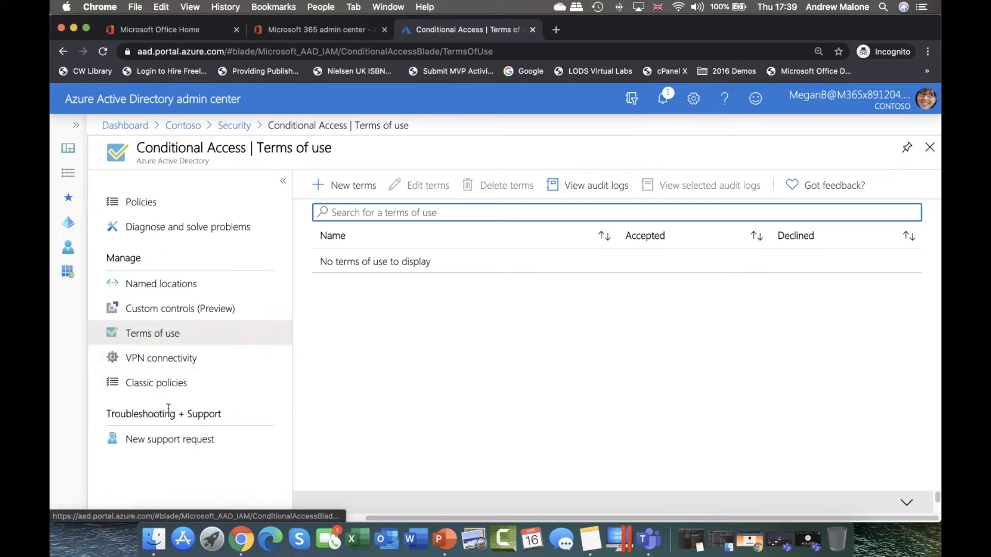
# Step: Leave the empty Terms of use page for the Conditional Access Policies list
pyautogui.click(158, 201)
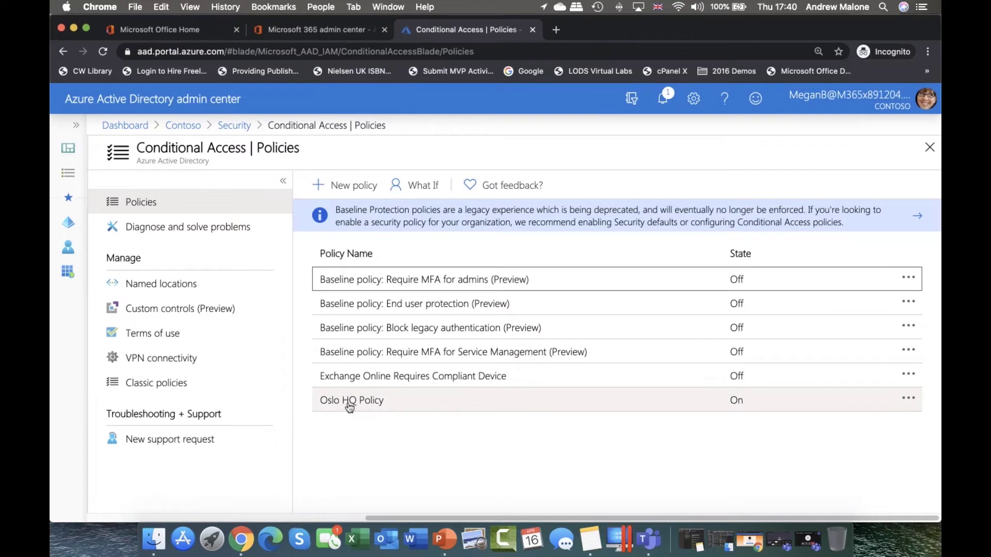
# Step: Open Oslo HQ Policy to see its Sales and Marketing group assignment
pyautogui.click(365, 409)
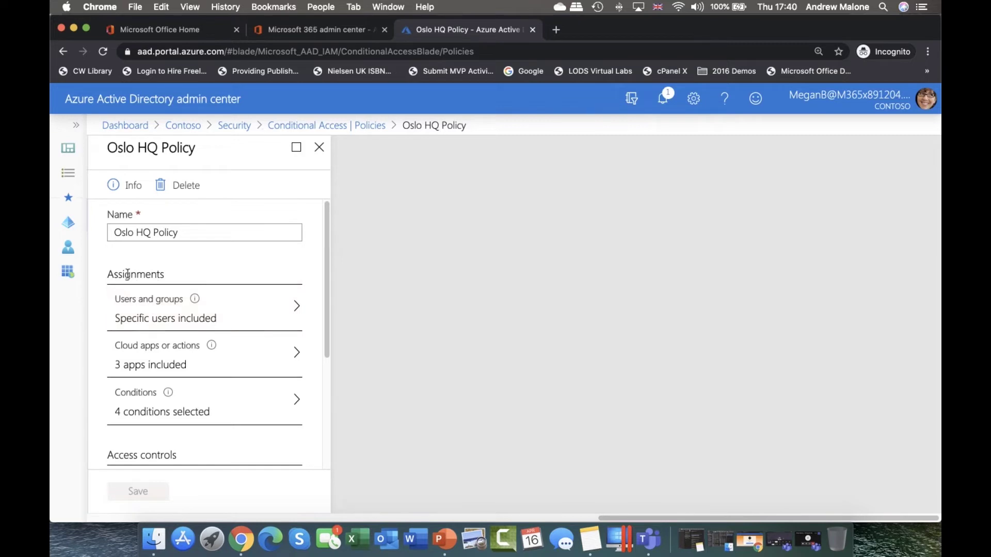
pyautogui.moveTo(108, 274); pyautogui.dragTo(166, 272)
pyautogui.click(176, 302)
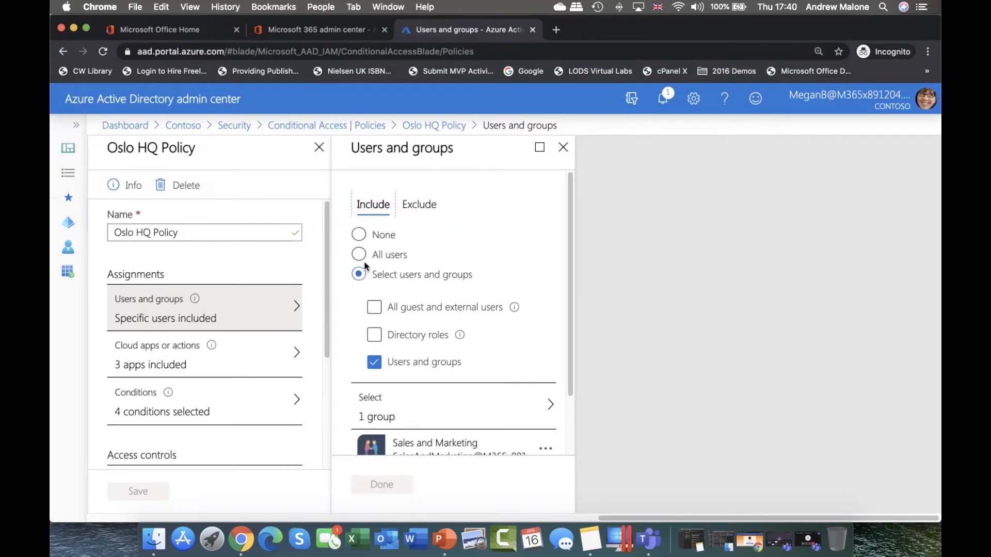
pyautogui.scroll(-1, 423, 282)
pyautogui.click(422, 280)
pyautogui.click(421, 279)
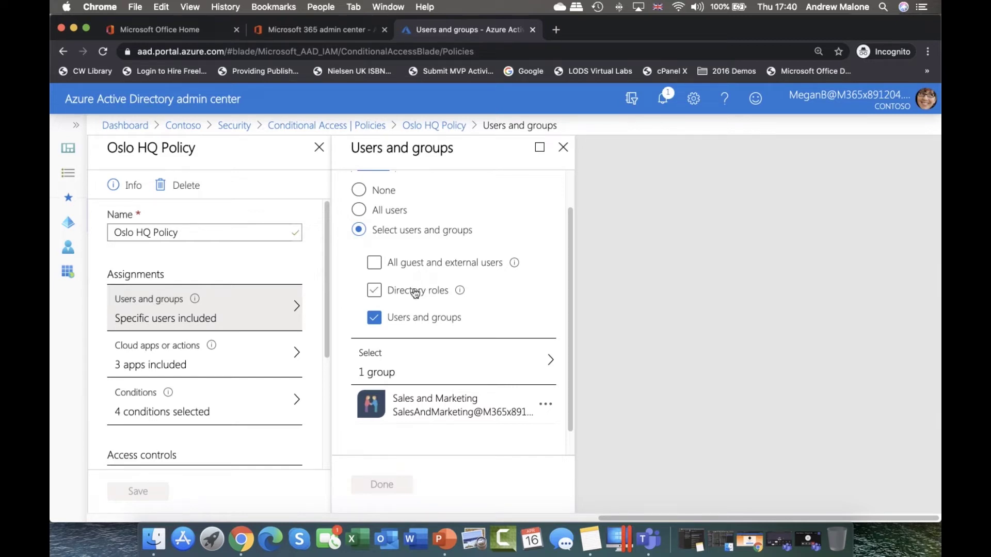
pyautogui.click(376, 264)
pyautogui.click(472, 268)
pyautogui.click(397, 294)
pyautogui.click(374, 291)
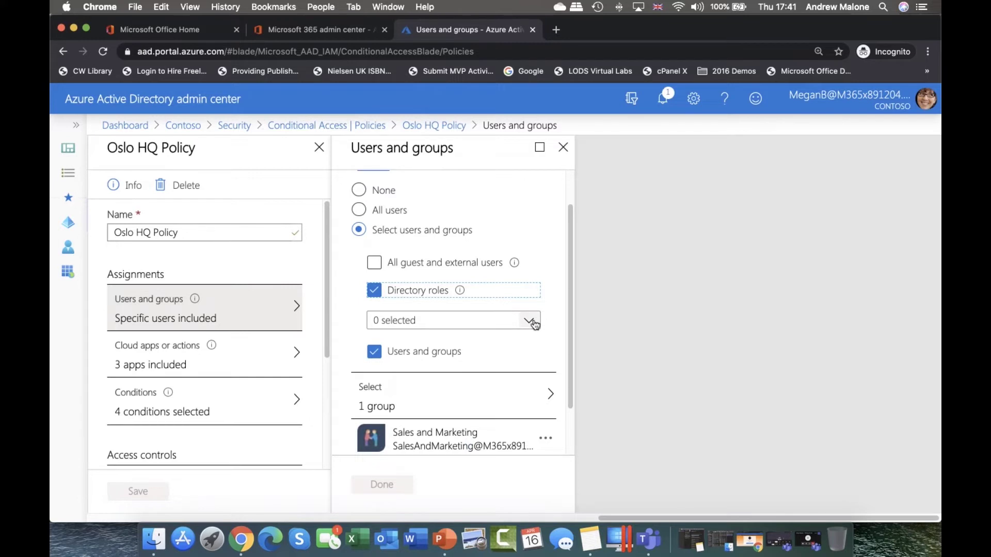
pyautogui.click(527, 320)
pyautogui.scroll(-15, 479, 237)
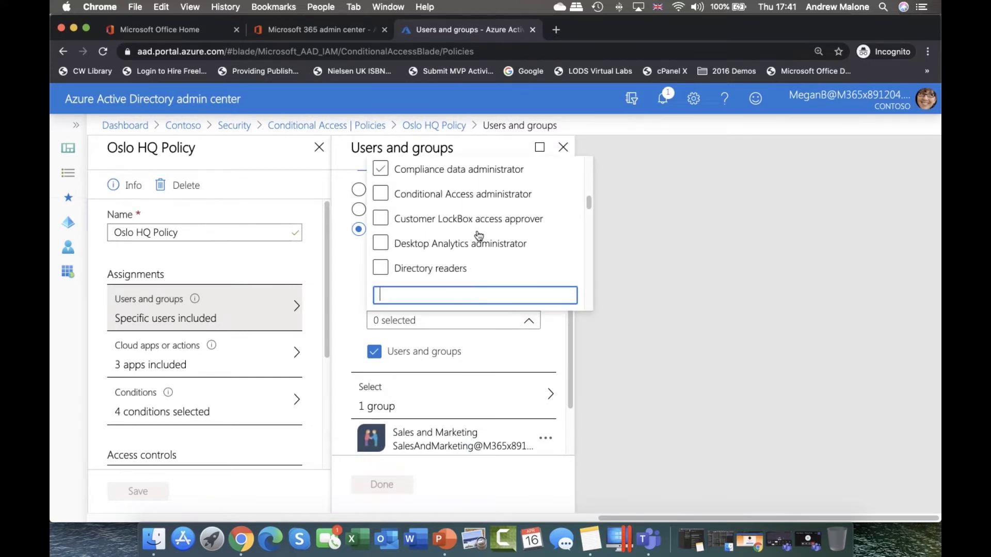
pyautogui.scroll(1, 479, 237)
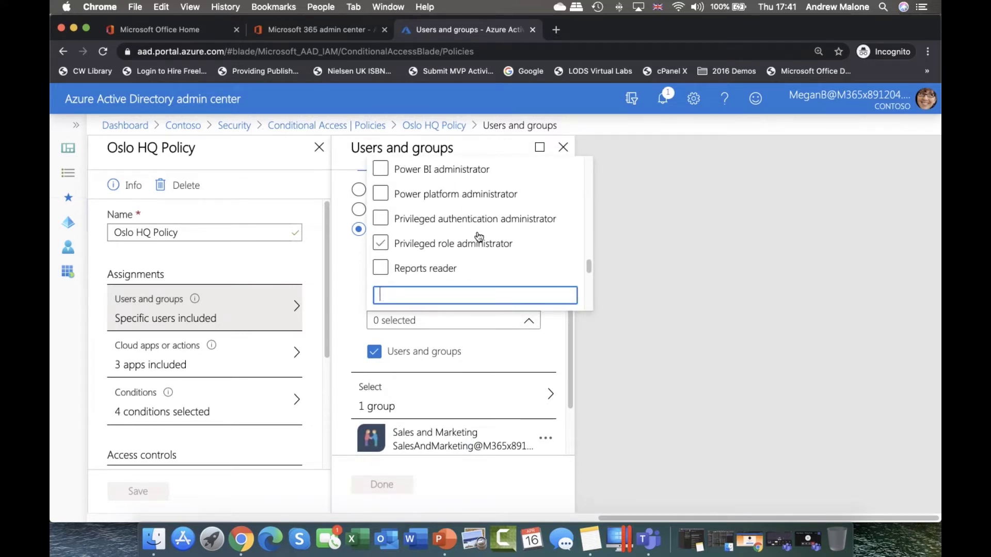
pyautogui.click(633, 291)
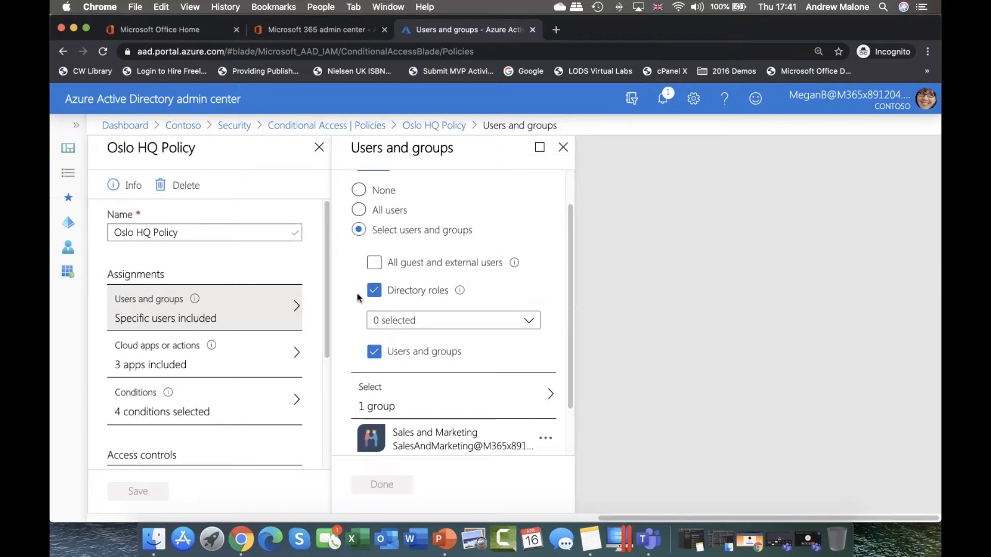
pyautogui.click(381, 297)
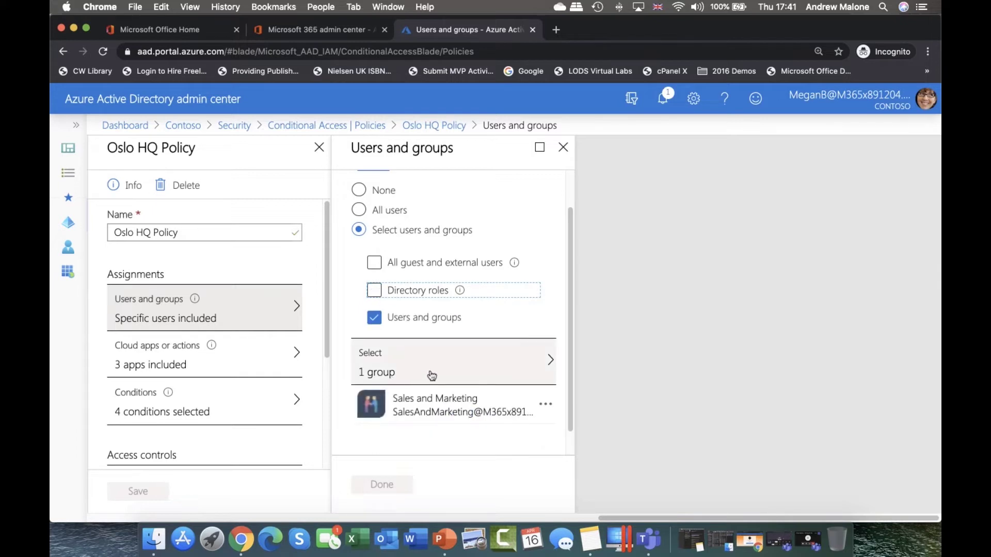
pyautogui.scroll(-1, 441, 371)
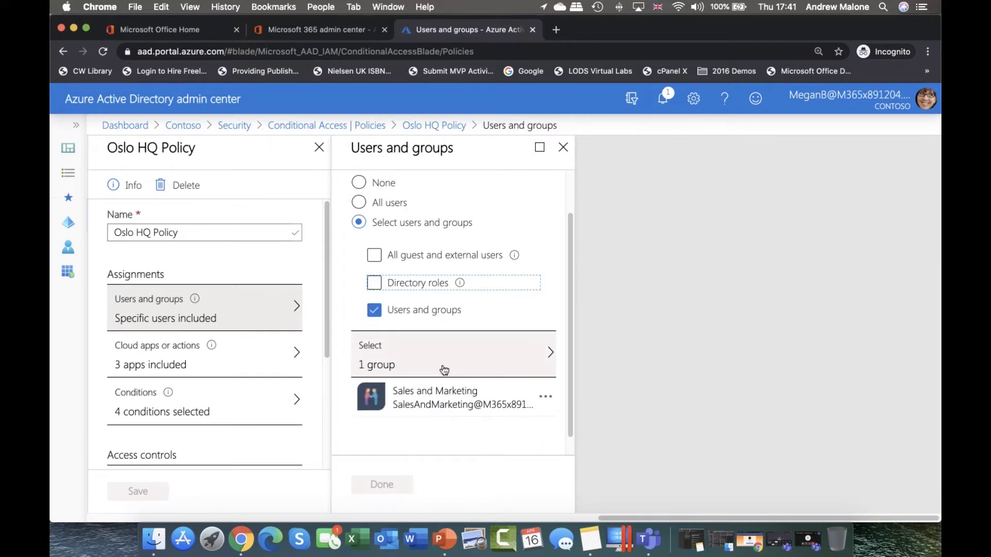
pyautogui.click(446, 363)
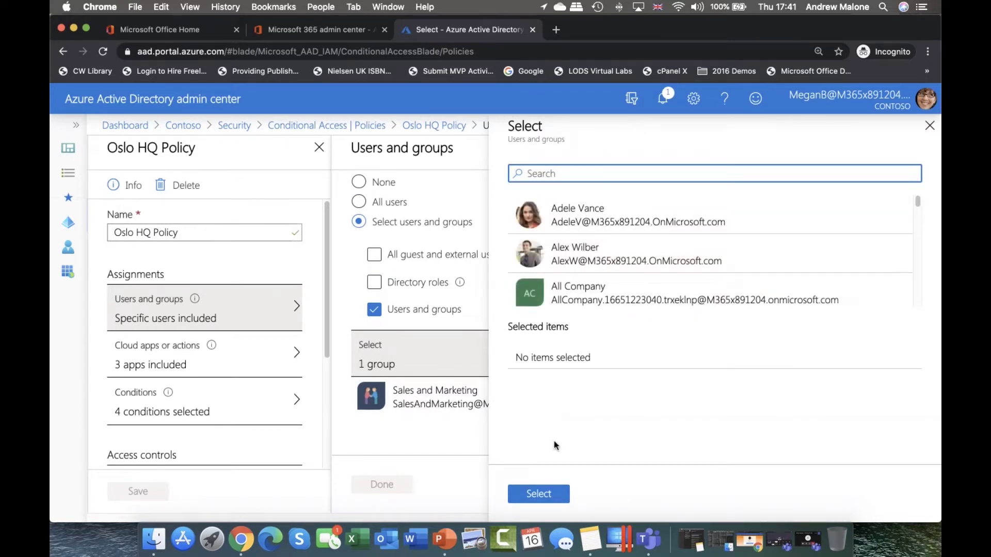
pyautogui.click(548, 491)
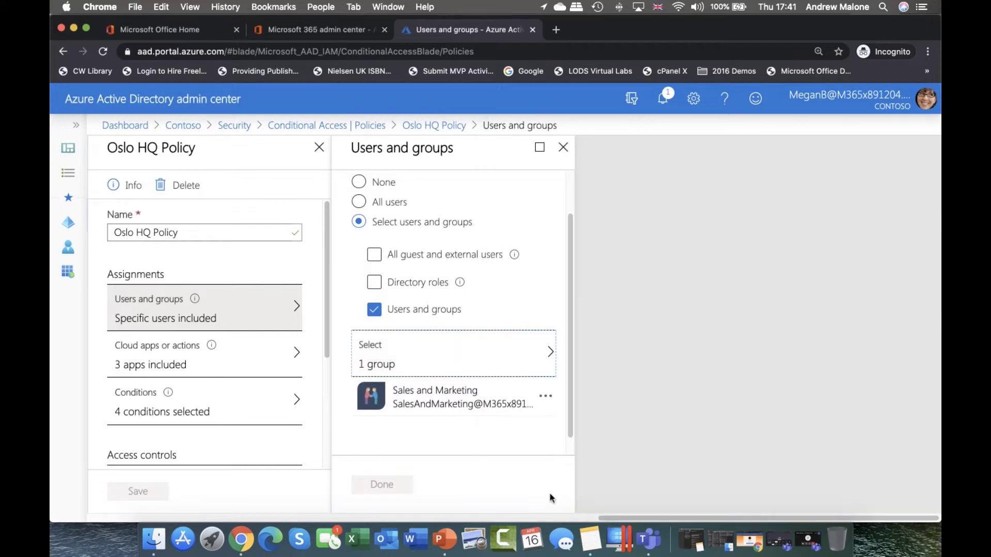
pyautogui.click(388, 490)
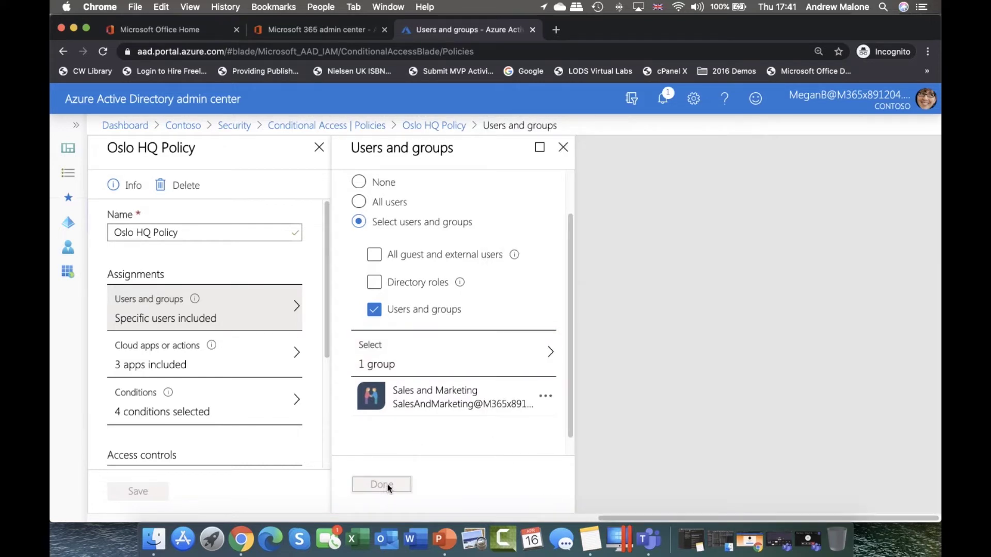
pyautogui.scroll(-1, 531, 281)
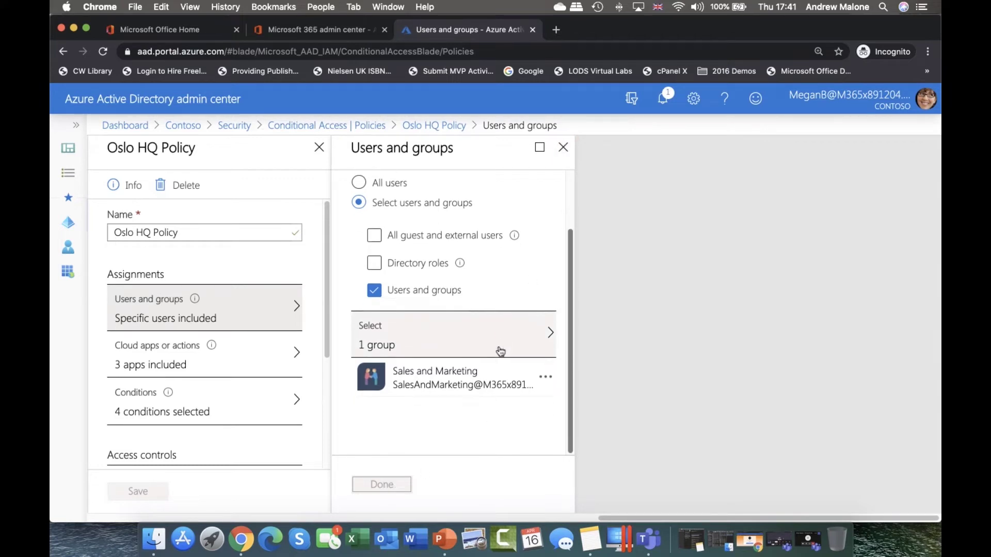
pyautogui.click(563, 148)
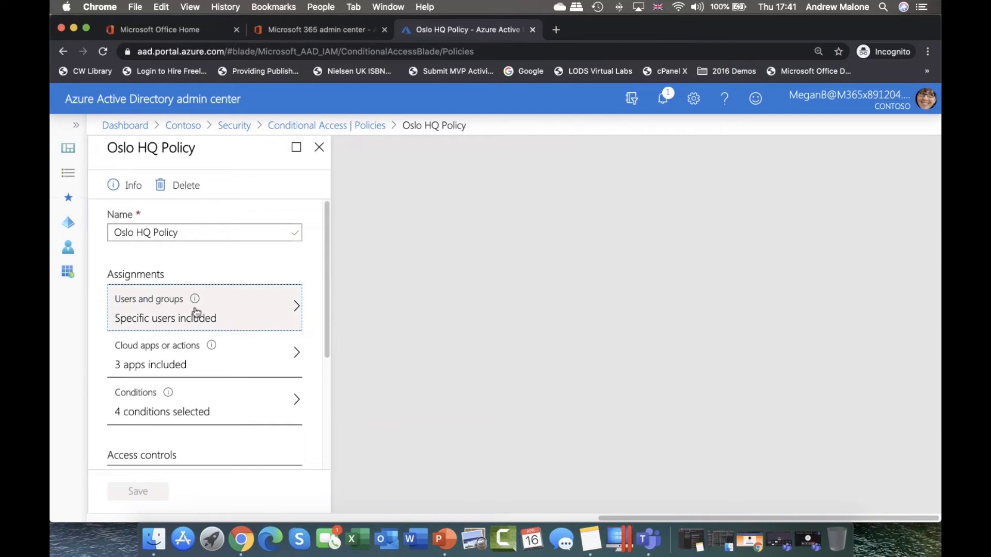
pyautogui.click(180, 354)
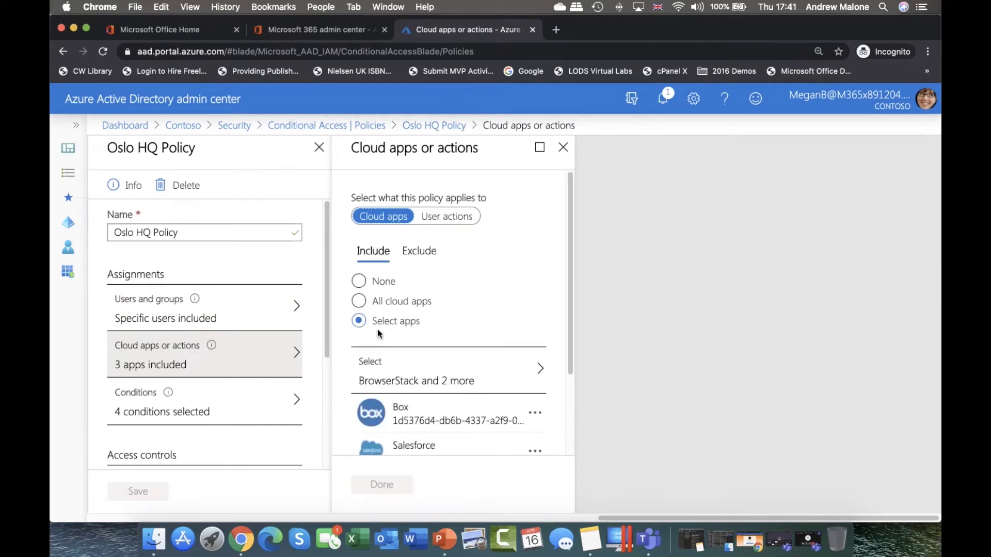
# Step: Check the three included cloud apps in the app picker, then close it without changes
pyautogui.scroll(-3, 407, 328)
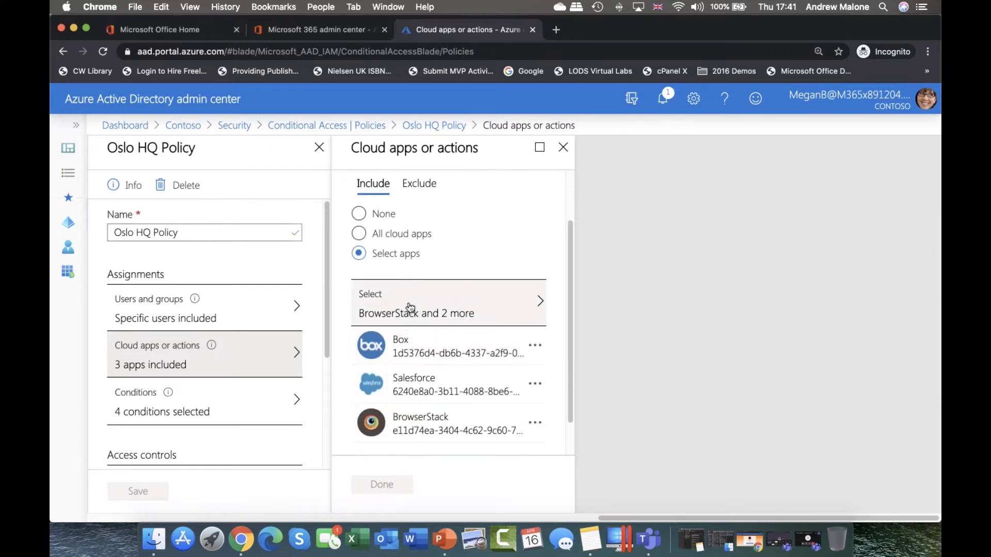
pyautogui.scroll(2, 410, 309)
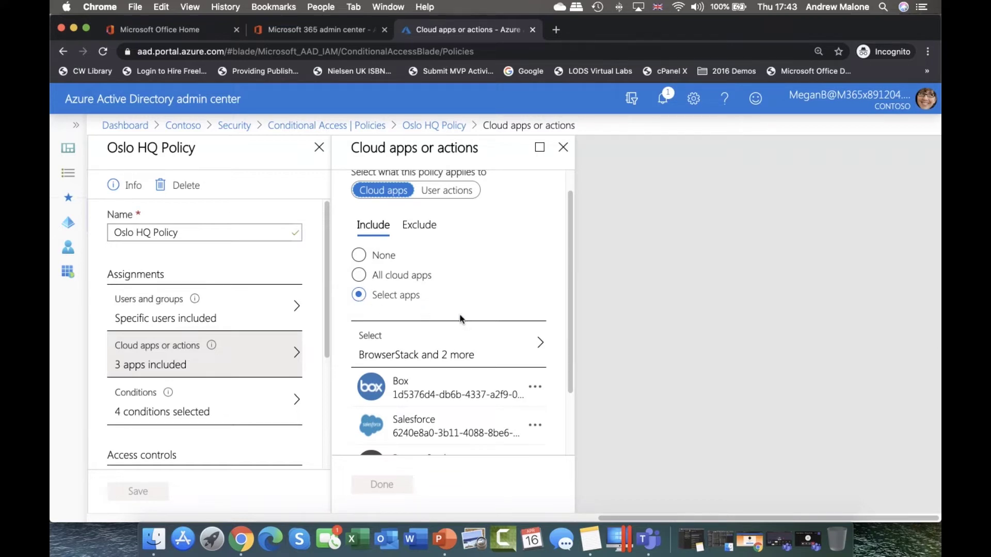
pyautogui.scroll(-1, 459, 318)
pyautogui.scroll(-1, 459, 319)
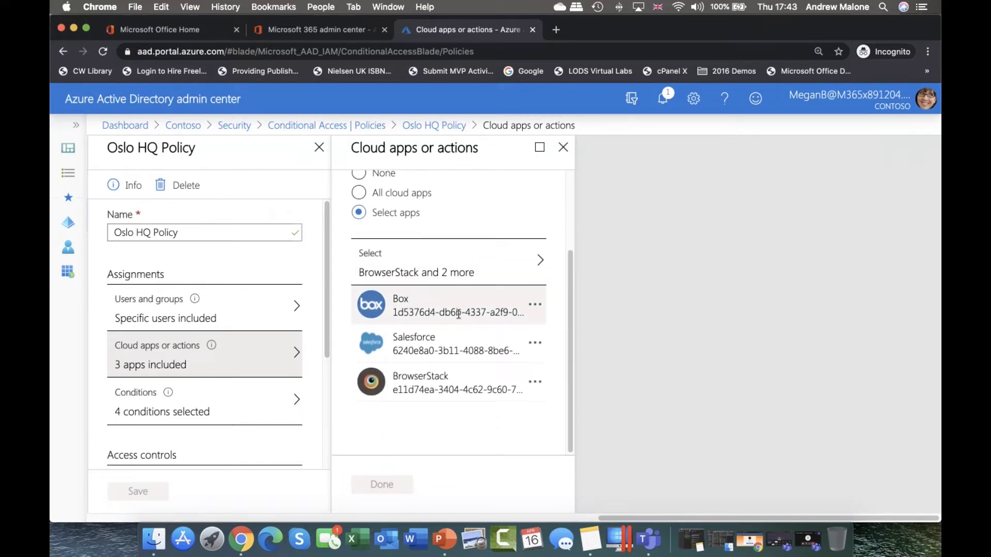
pyautogui.click(447, 268)
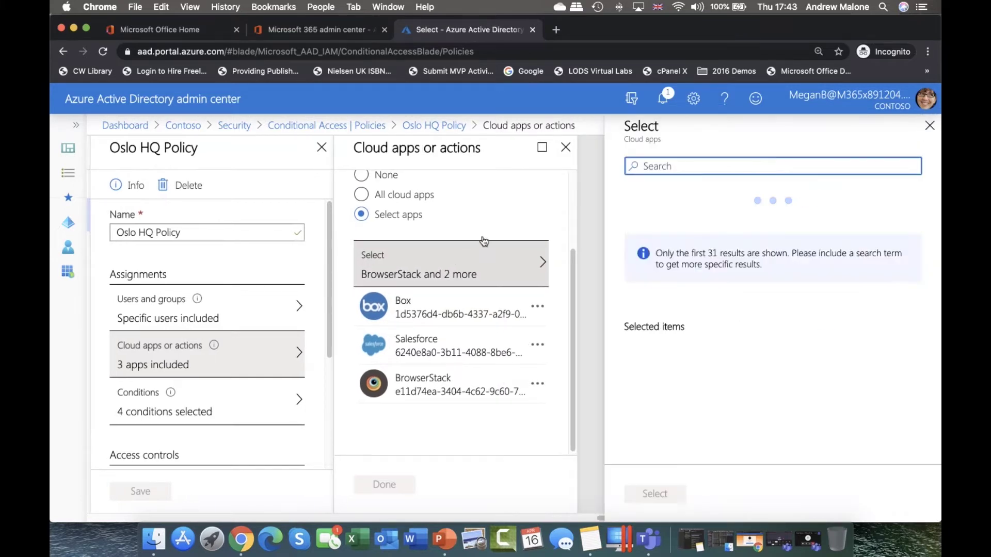
pyautogui.scroll(-4, 705, 258)
pyautogui.scroll(-7, 705, 258)
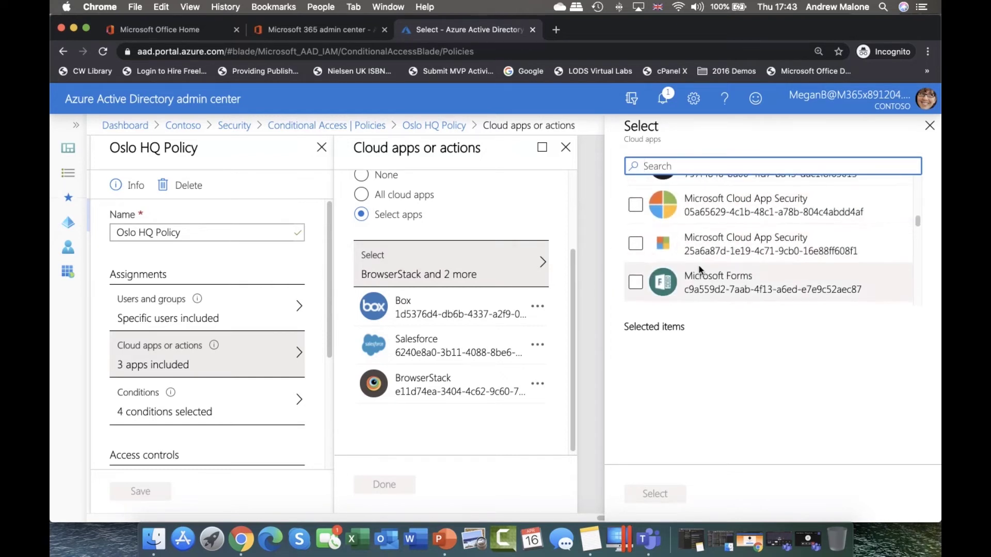
pyautogui.click(929, 125)
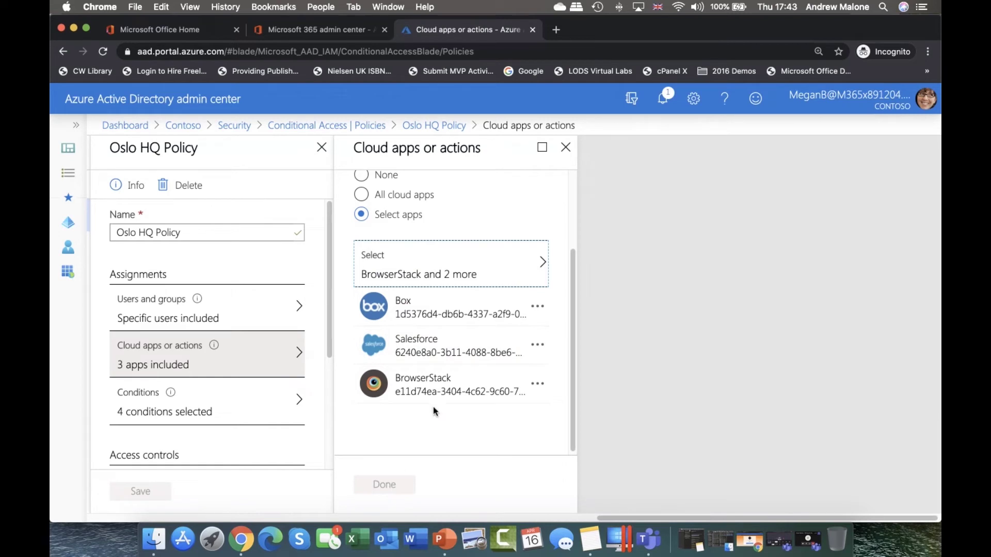
pyautogui.click(573, 152)
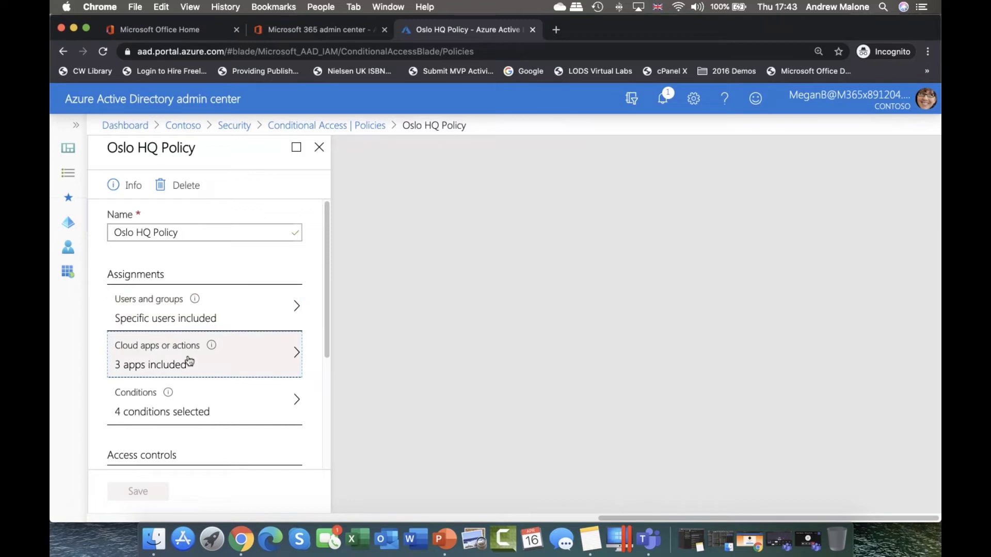
pyautogui.click(178, 404)
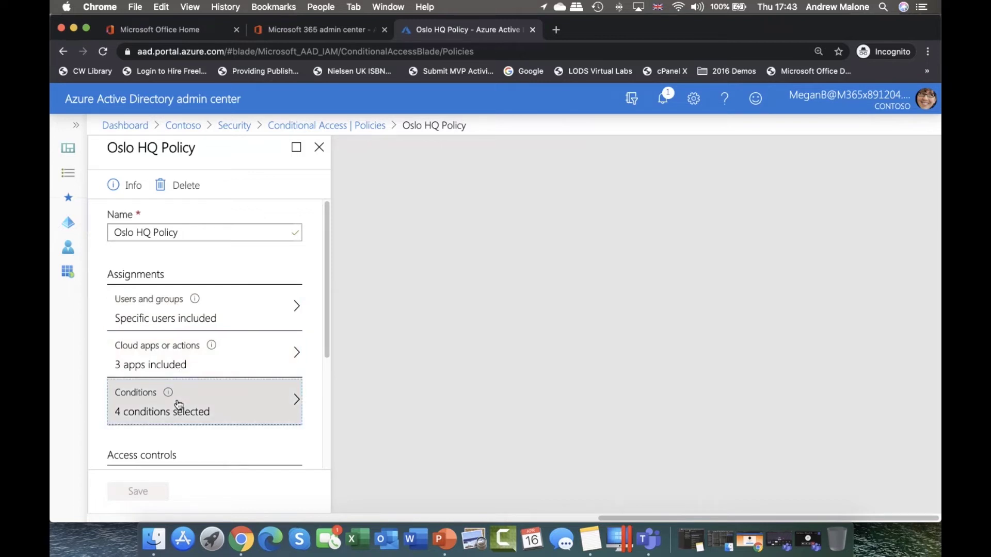
# Step: Keep the sign-in risk condition at High, then bring up device platforms
pyautogui.click(447, 230)
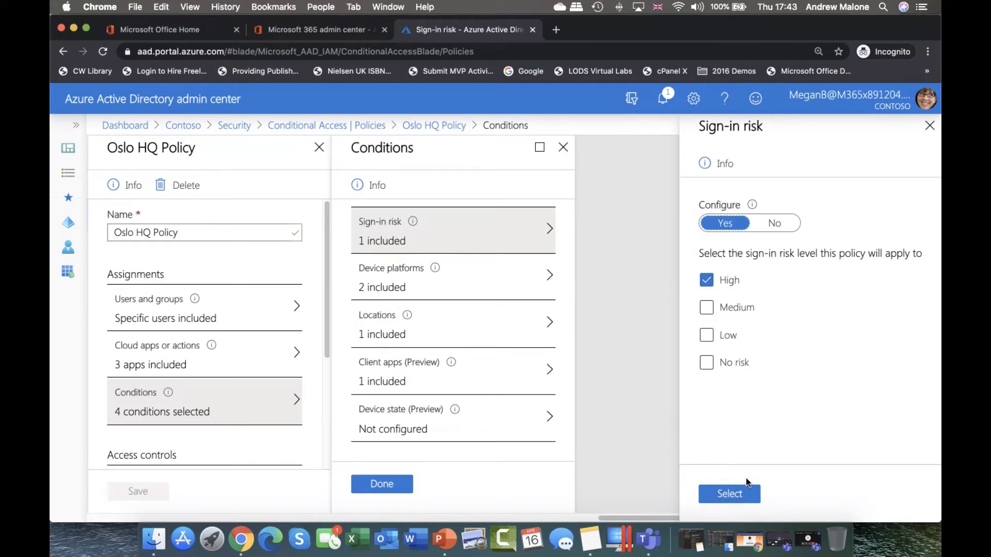
pyautogui.click(741, 496)
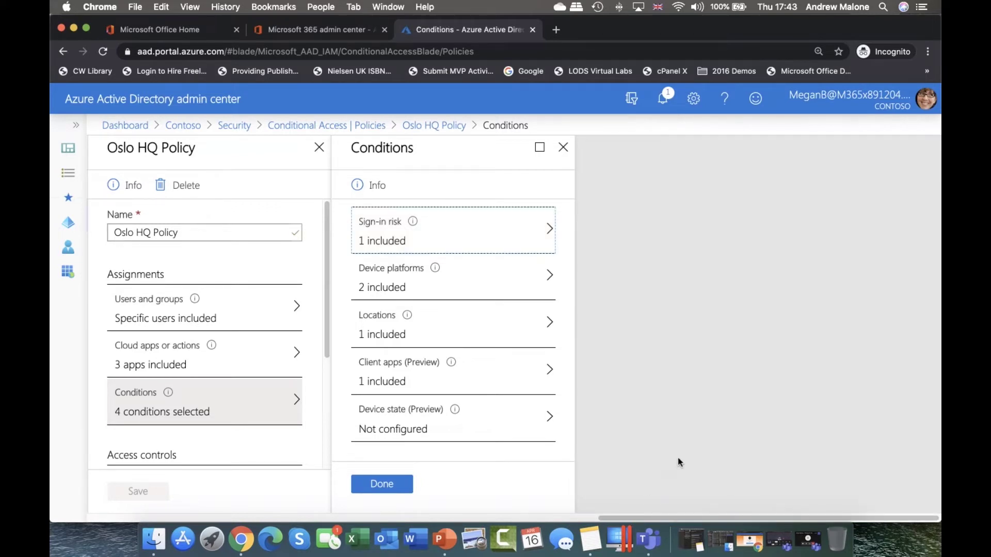
pyautogui.click(452, 289)
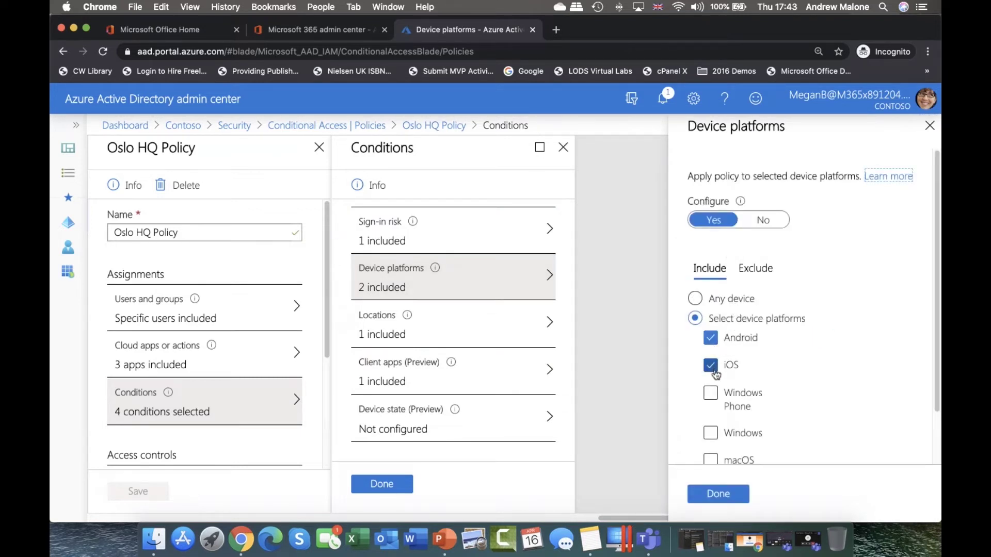
# Step: Close the Device platforms settings, leaving only Android and iOS included
pyautogui.scroll(-2, 719, 372)
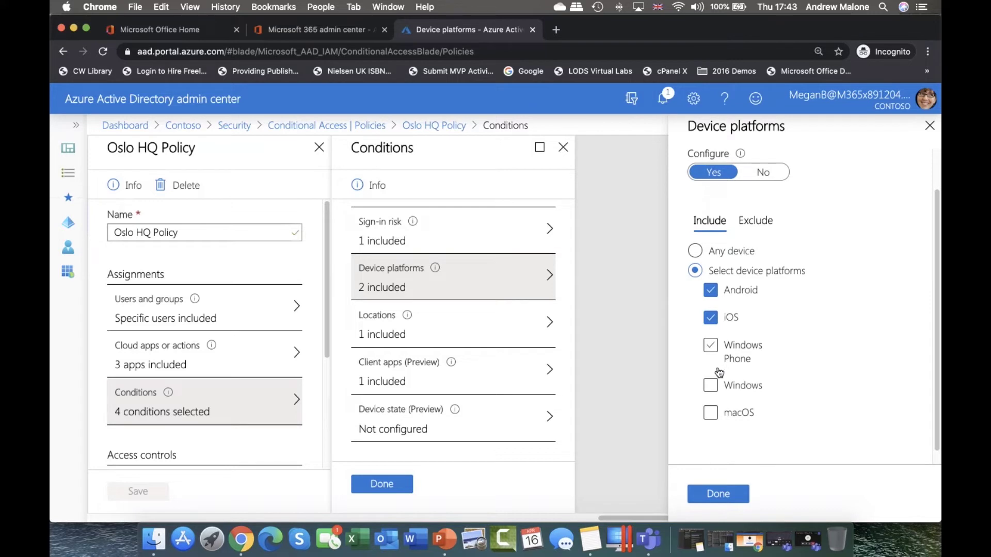
pyautogui.scroll(1, 717, 367)
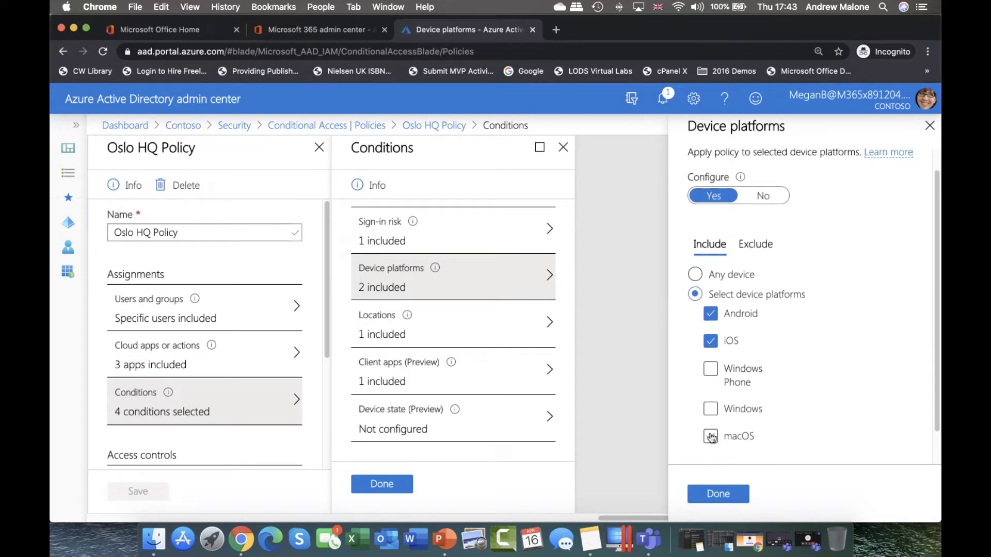
pyautogui.scroll(-1, 699, 435)
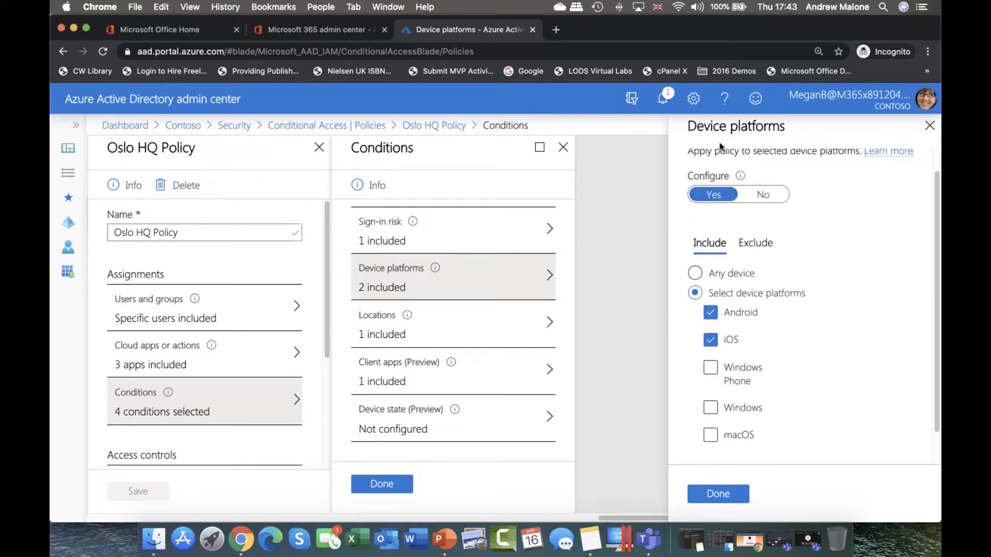
pyautogui.click(932, 128)
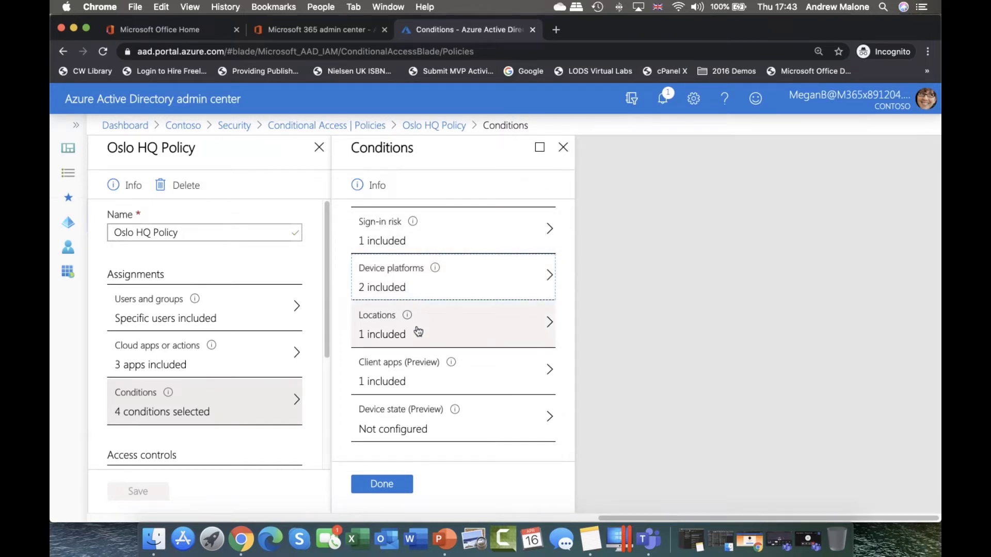
# Step: Confirm Oslo Office as the included location, then view the Client apps condition
pyautogui.click(419, 332)
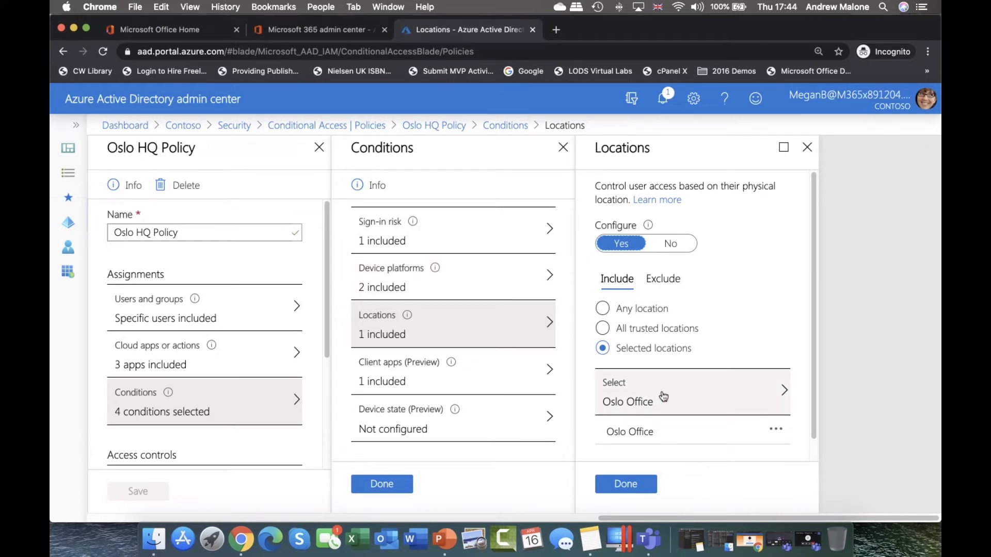
pyautogui.scroll(-1, 663, 395)
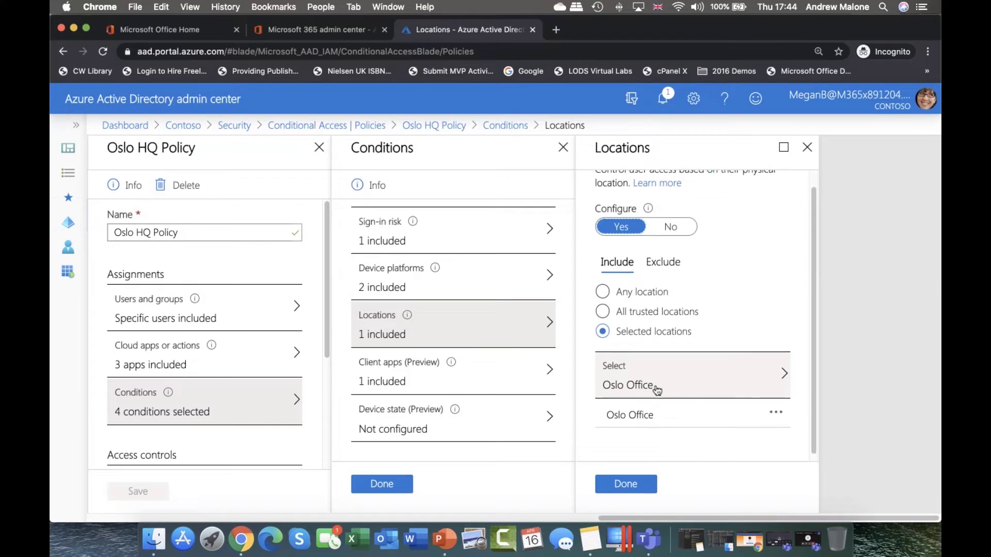
pyautogui.click(629, 488)
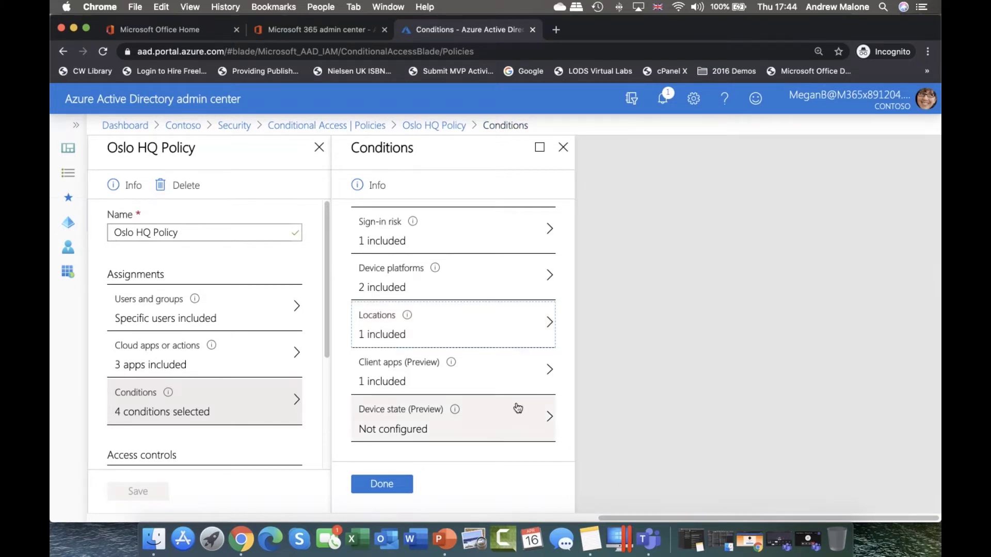
pyautogui.click(463, 368)
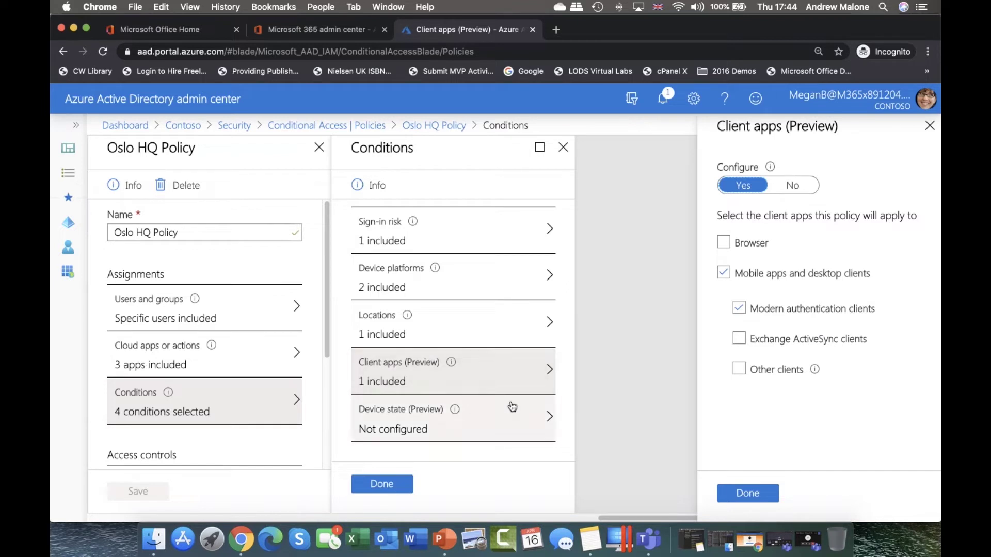
# Step: Turn on Device state for all device states with no exclusions, then confirm the conditions
pyautogui.click(433, 424)
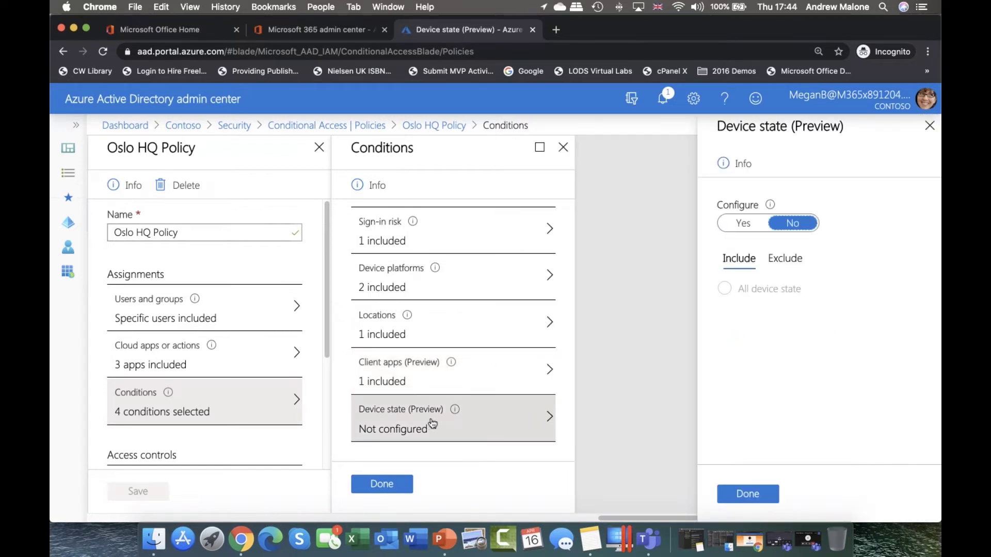
pyautogui.moveTo(447, 414)
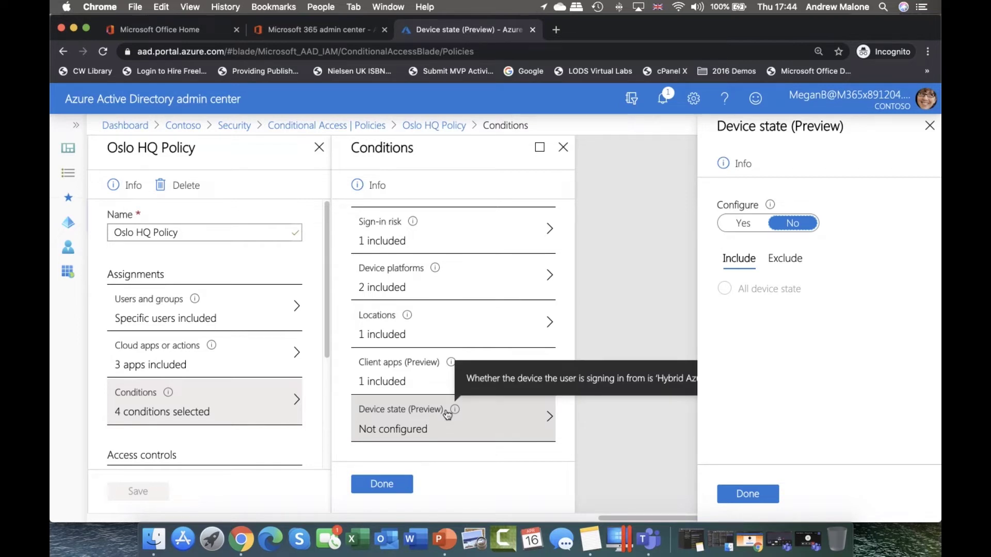
pyautogui.click(746, 225)
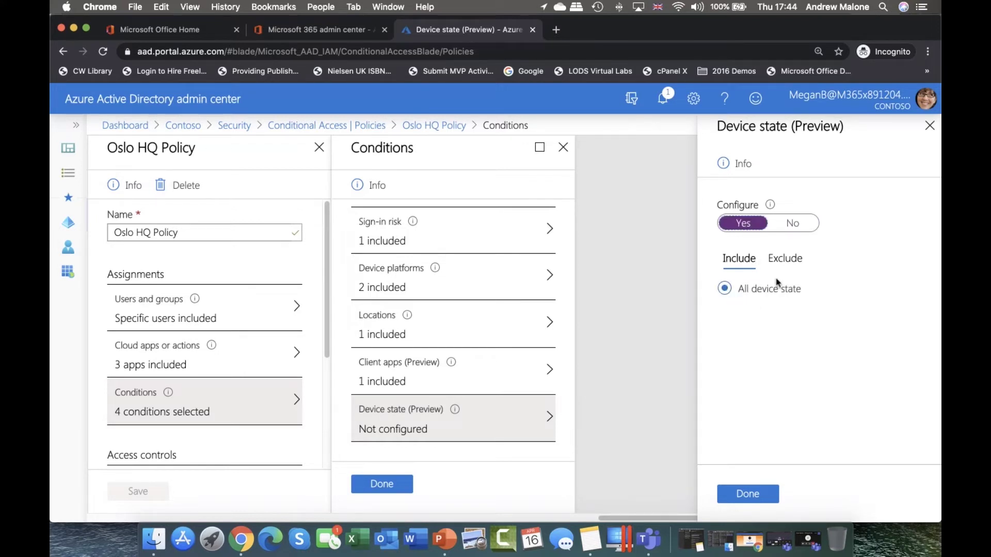
pyautogui.click(786, 259)
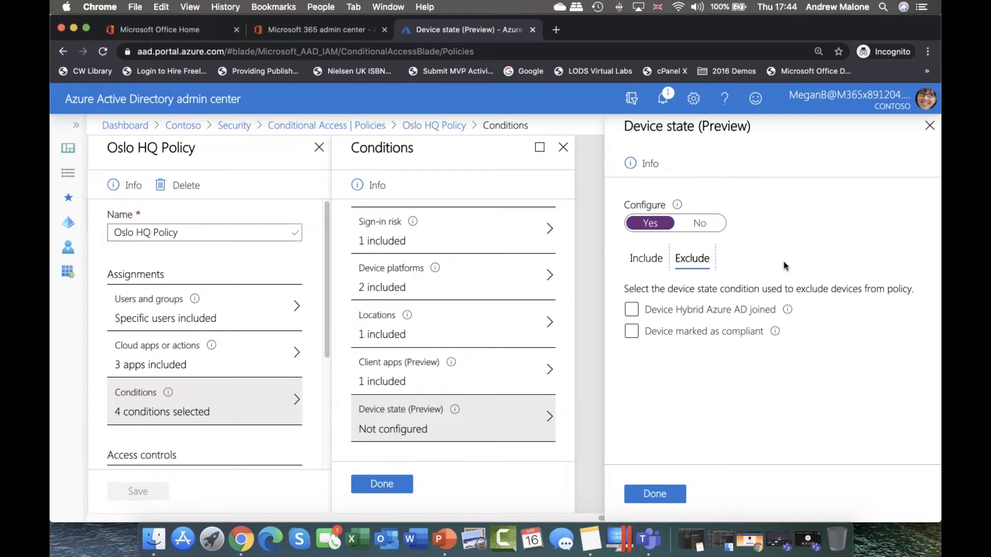
pyautogui.click(652, 310)
pyautogui.click(636, 313)
pyautogui.click(660, 493)
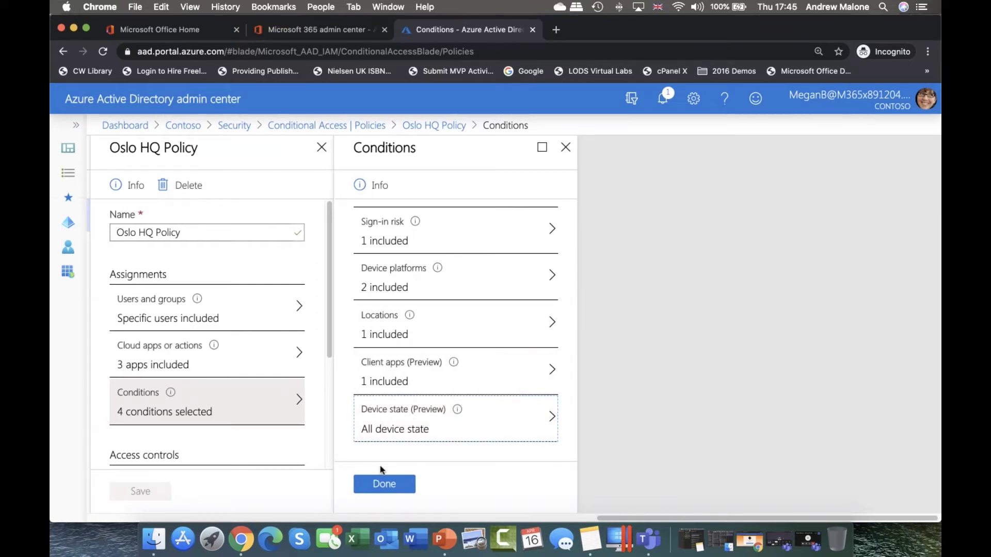
pyautogui.click(394, 490)
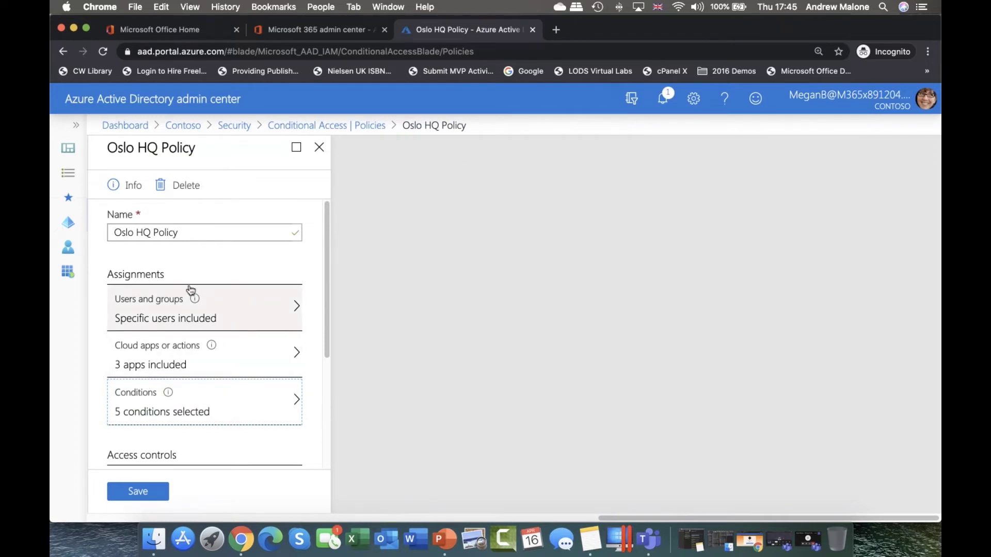
pyautogui.moveTo(190, 308)
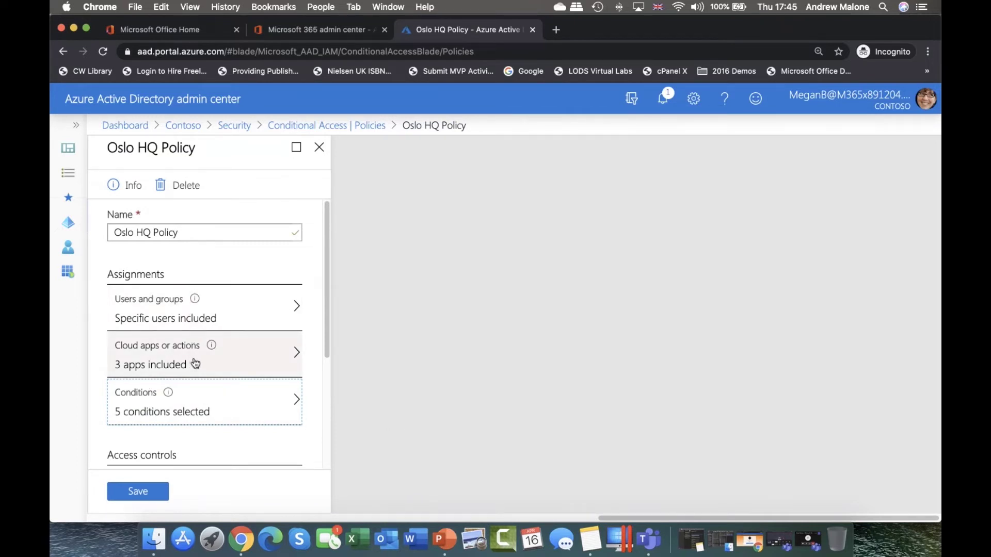
pyautogui.scroll(-5, 227, 400)
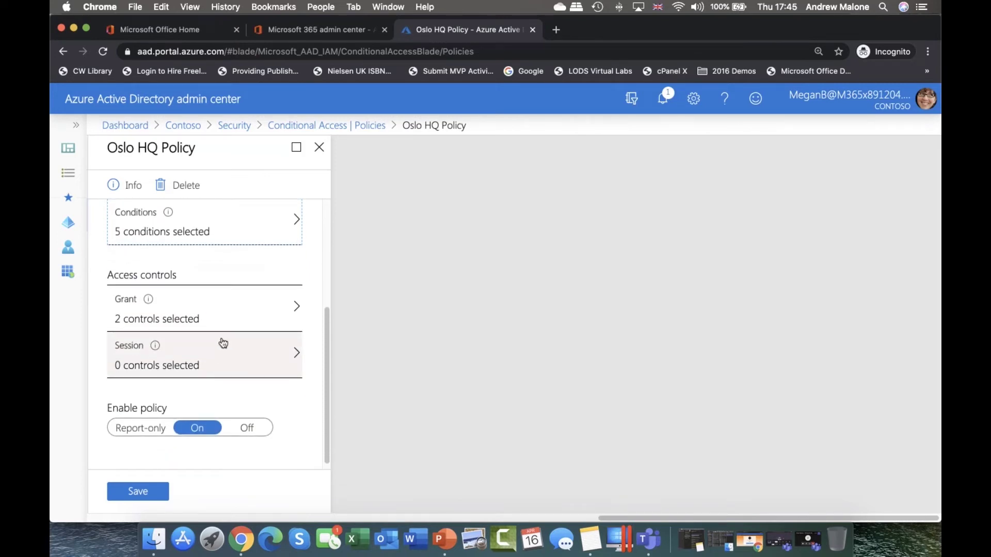
pyautogui.click(198, 316)
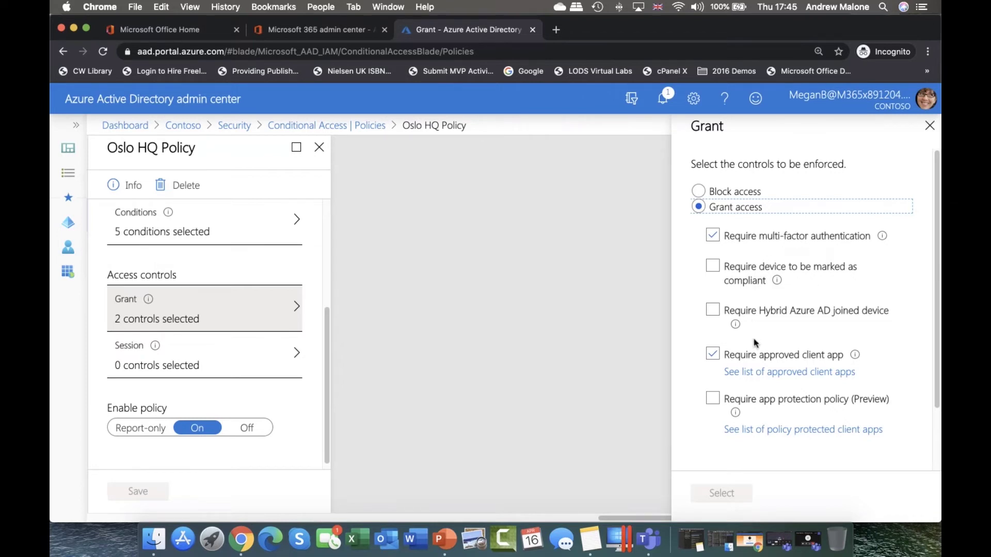
pyautogui.scroll(-2, 756, 344)
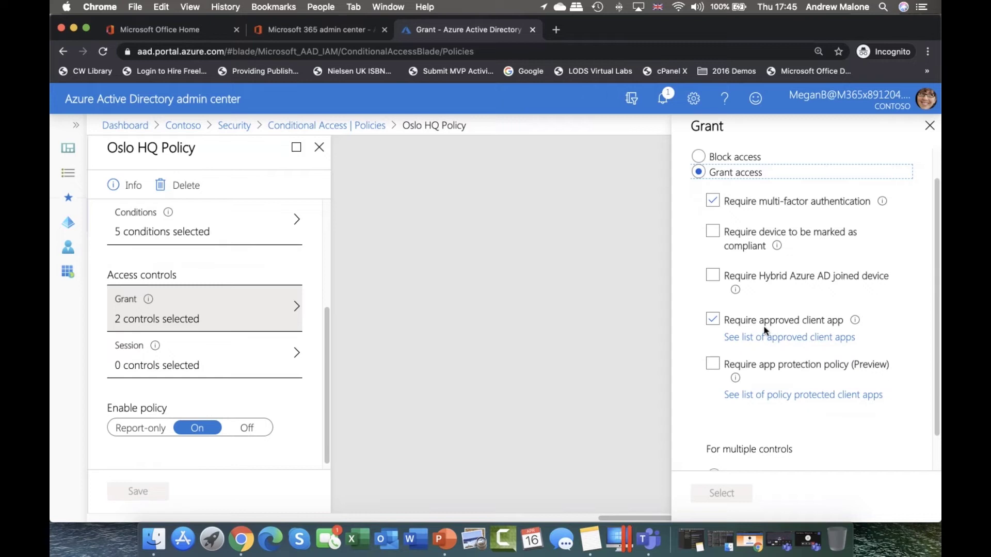
pyautogui.scroll(-2, 751, 365)
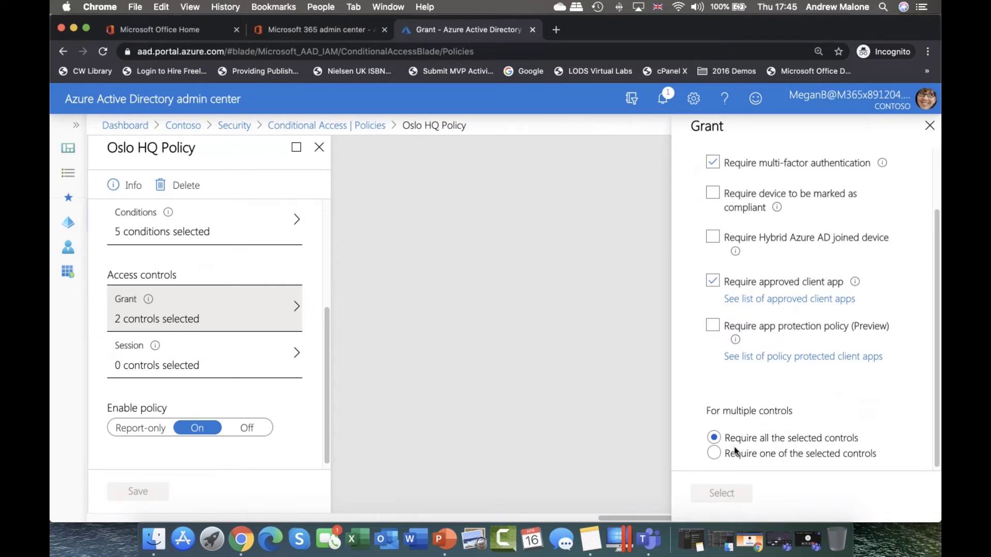
pyautogui.scroll(3, 736, 452)
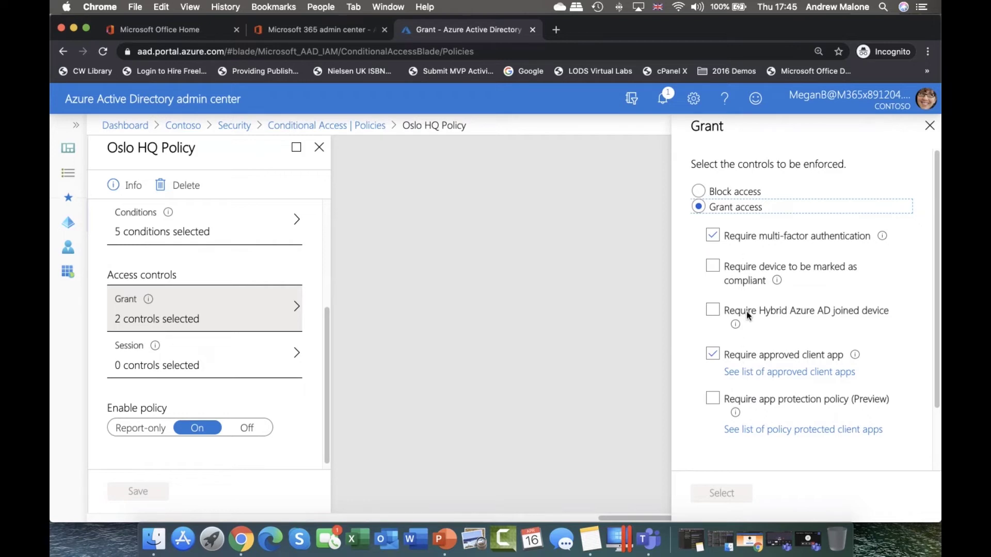
pyautogui.scroll(-3, 752, 343)
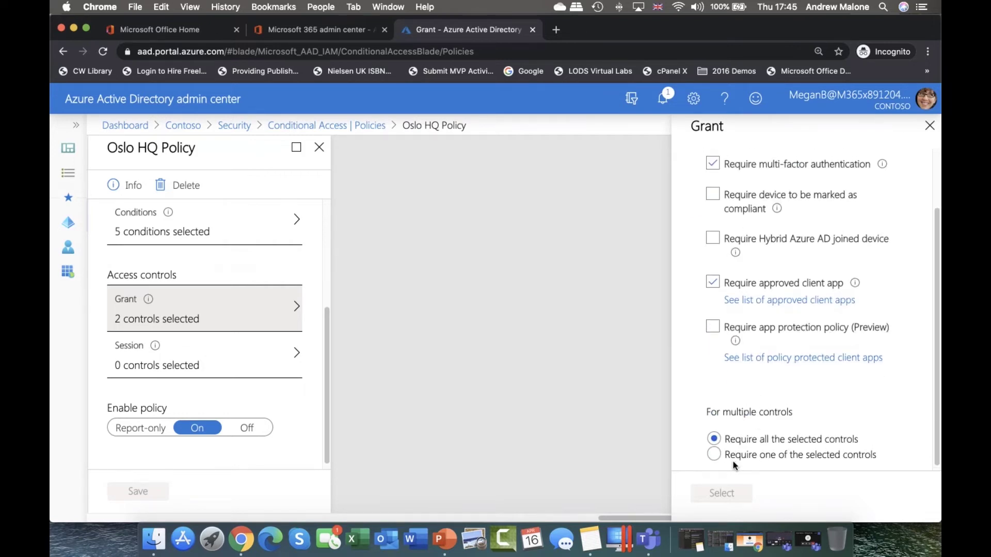
pyautogui.click(929, 129)
pyautogui.scroll(-1, 155, 341)
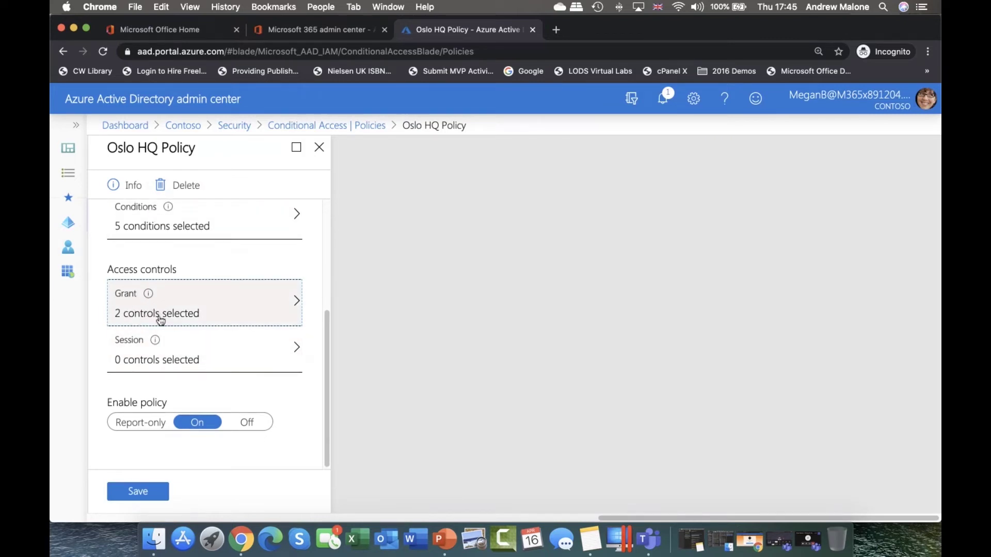
# Step: Try the sign-in frequency session control without choosing a value or units
pyautogui.click(178, 353)
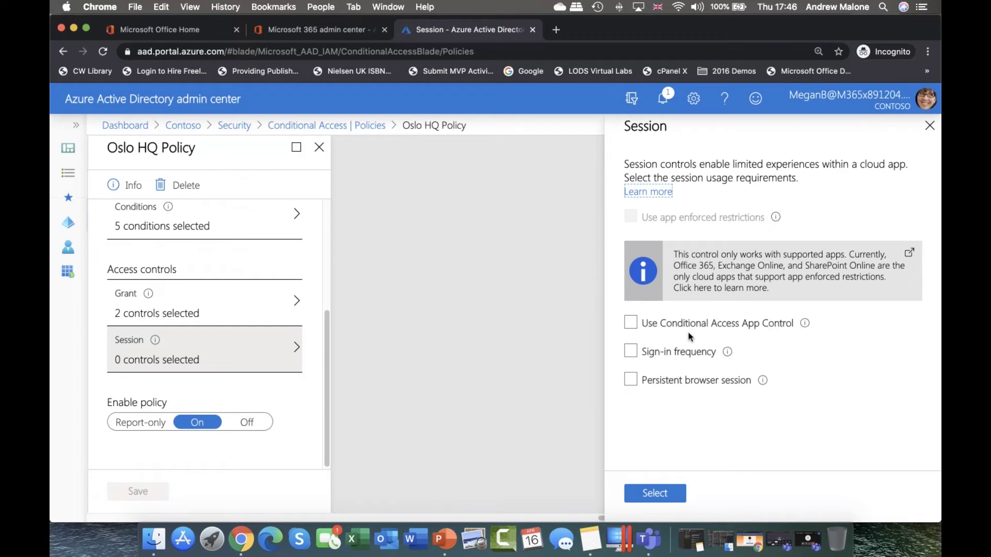
pyautogui.click(630, 352)
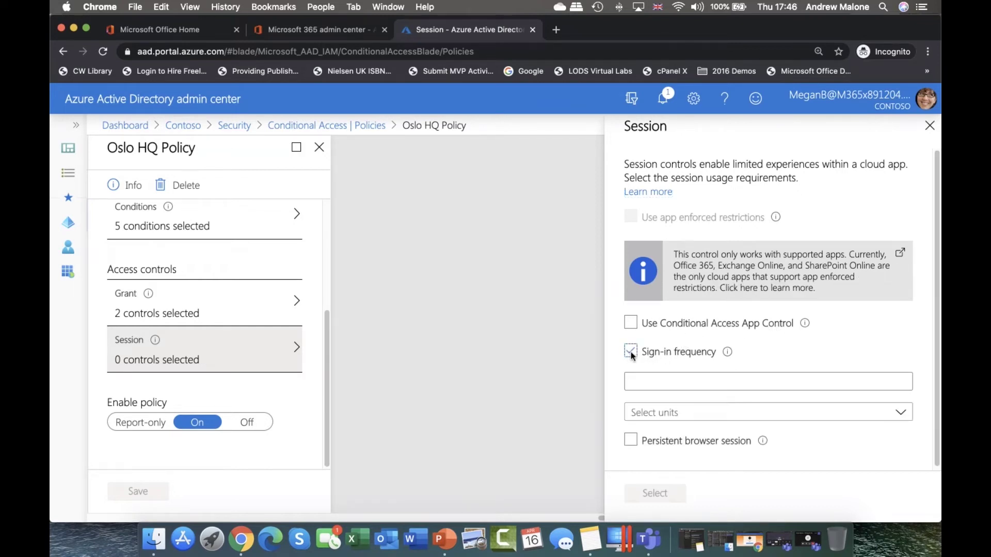
pyautogui.click(631, 353)
pyautogui.click(632, 352)
pyautogui.click(695, 382)
pyautogui.click(717, 418)
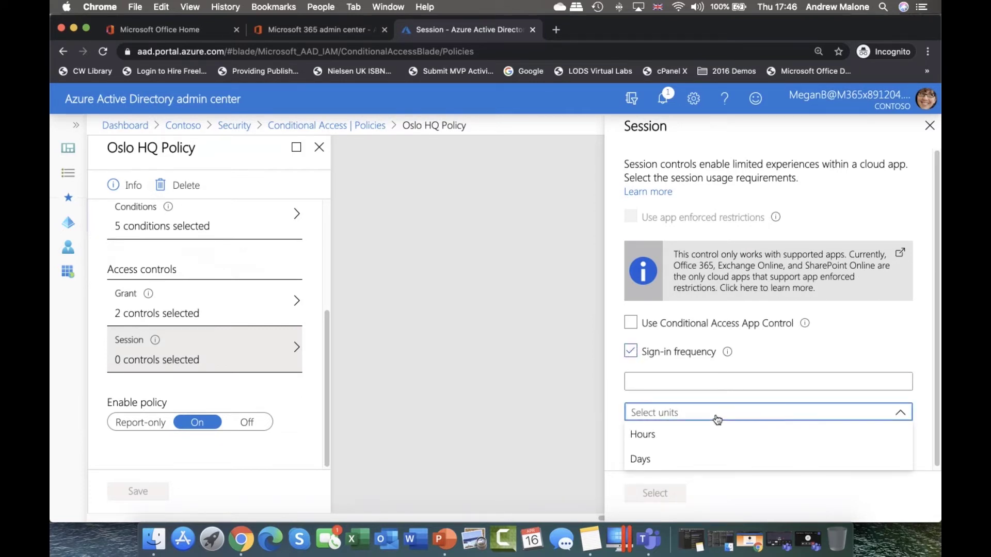
pyautogui.click(719, 385)
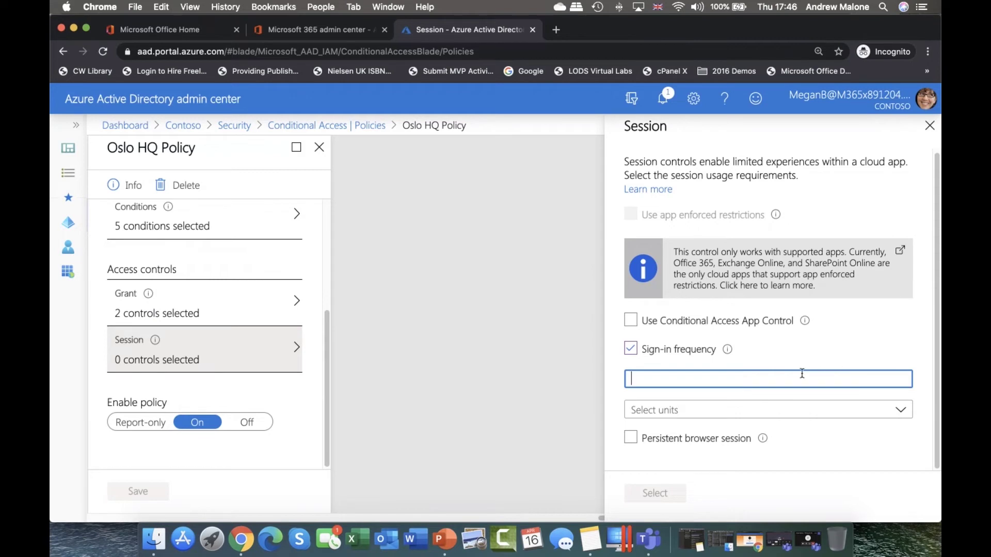
pyautogui.click(659, 413)
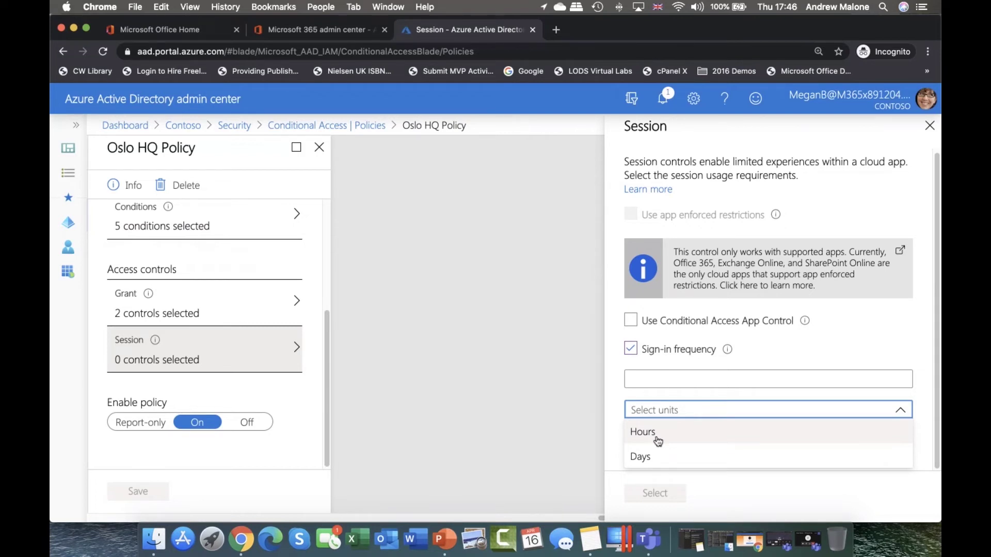
pyautogui.click(696, 375)
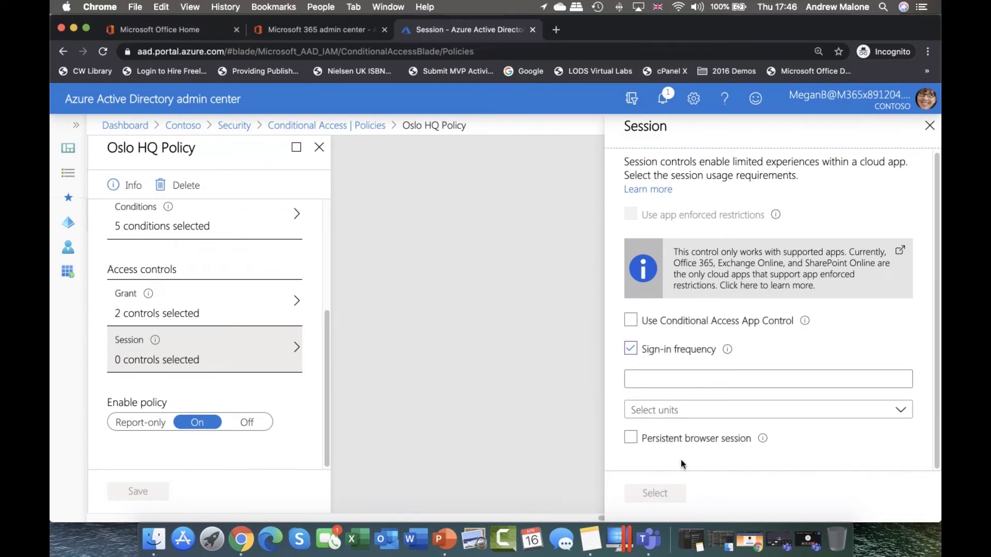
# Step: Leave persistent browser session off, discard the session edits, and save Oslo HQ Policy
pyautogui.click(630, 438)
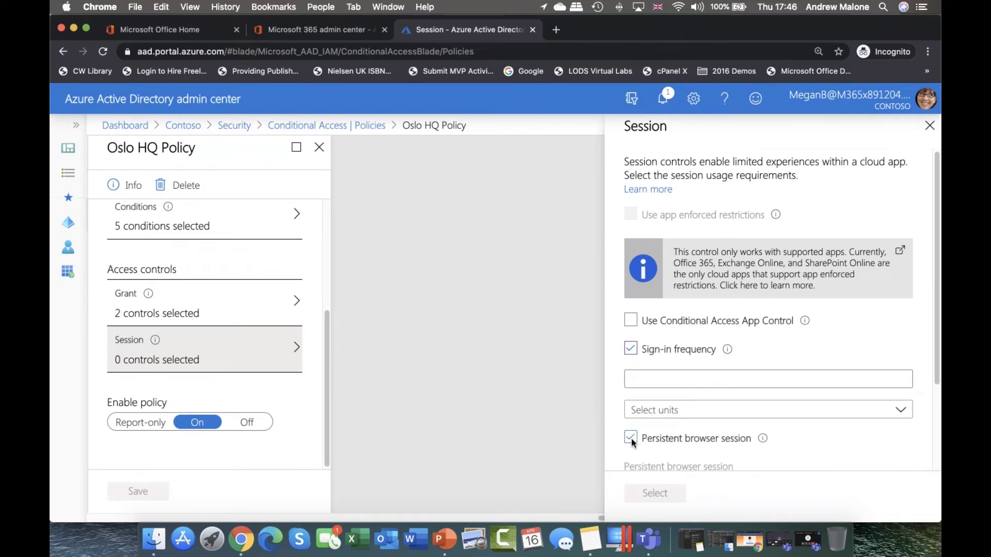
pyautogui.click(630, 438)
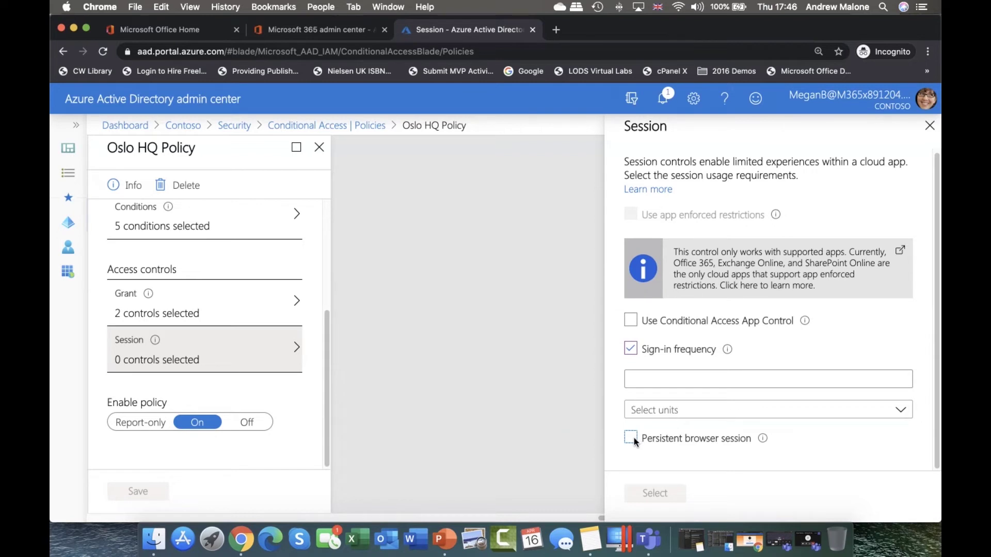
pyautogui.click(929, 125)
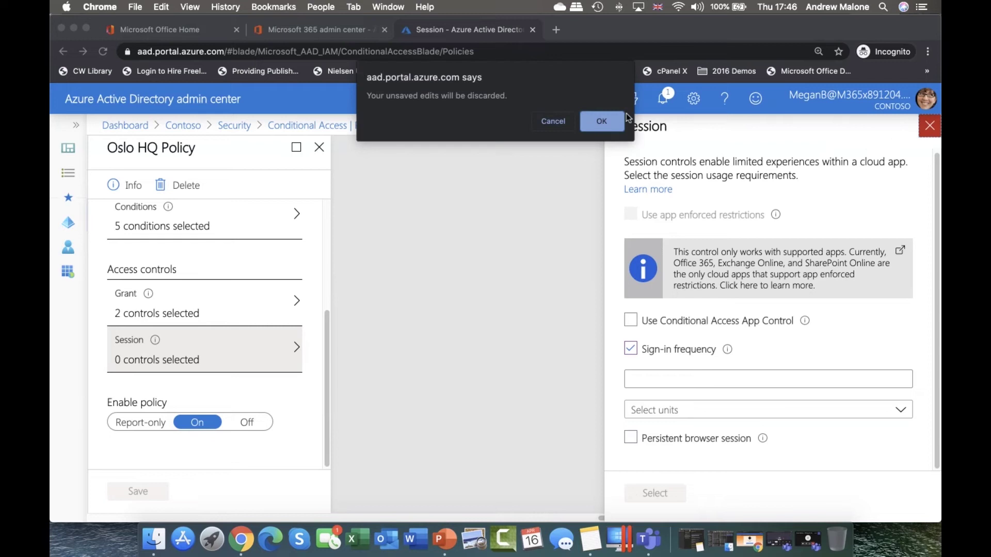
pyautogui.click(602, 122)
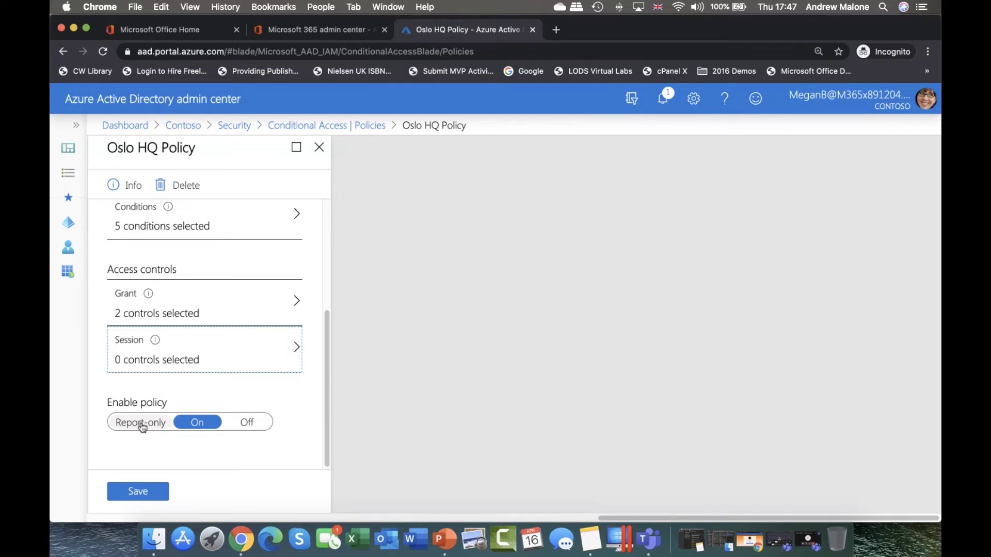
pyautogui.click(133, 494)
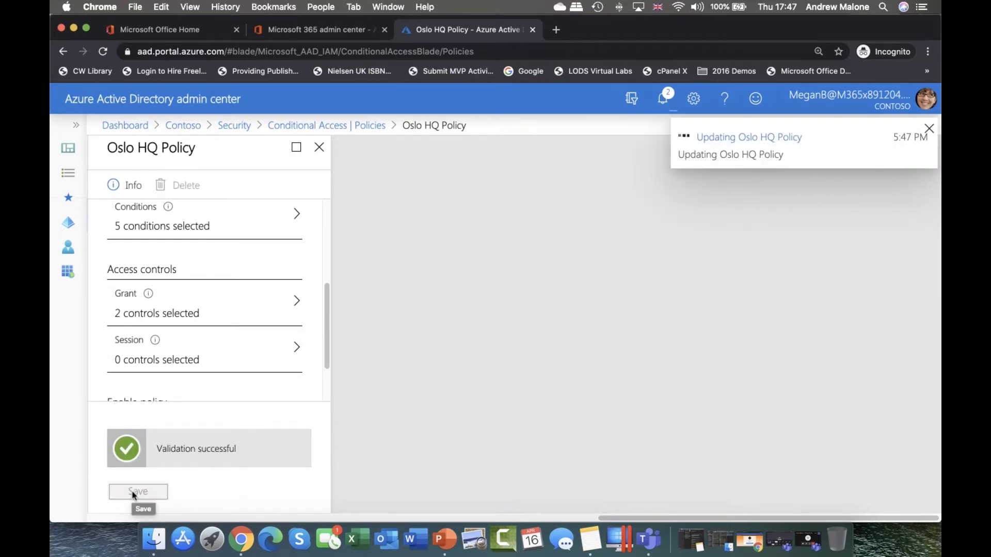